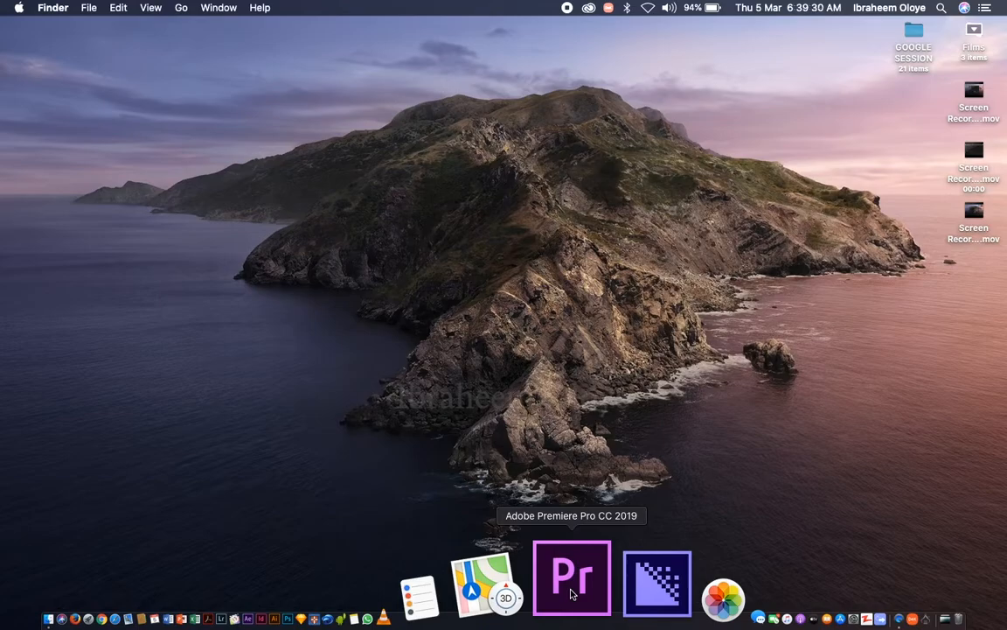
Launch Adobe Premiere Pro CC 2019 and start a new project named INTRO TO ADOBE PREMIERE.
left_click(572, 594)
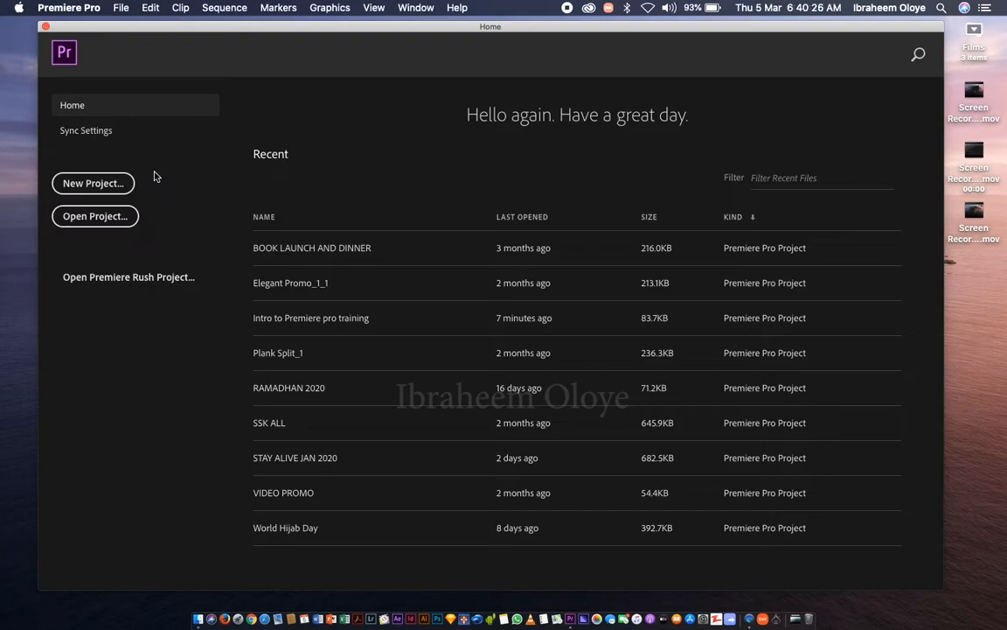
left_click(96, 183)
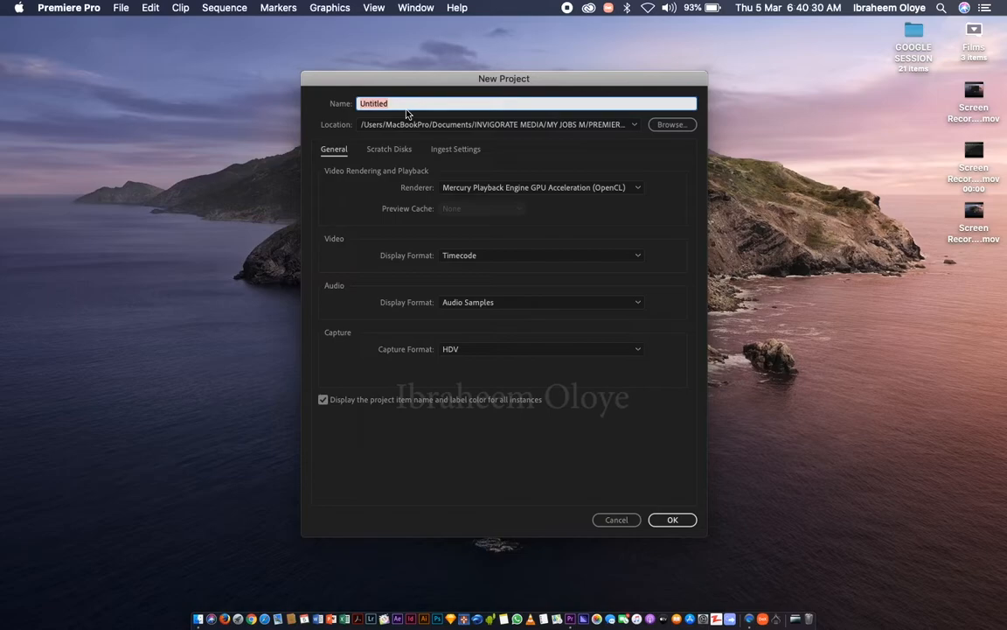
key("BackSpace")
type("PREMIERE")
key("BackSpace")
key("BackSpace")
key("BackSpace")
key("BackSpace")
key("BackSpace")
key("BackSpace")
key("BackSpace")
key("BackSpace")
type("INTRO TO ADOBE PREMIERE")
Browse for the project location and open the MY JOBS M folder inside INVIGORATE MEDIA.
left_click(661, 127)
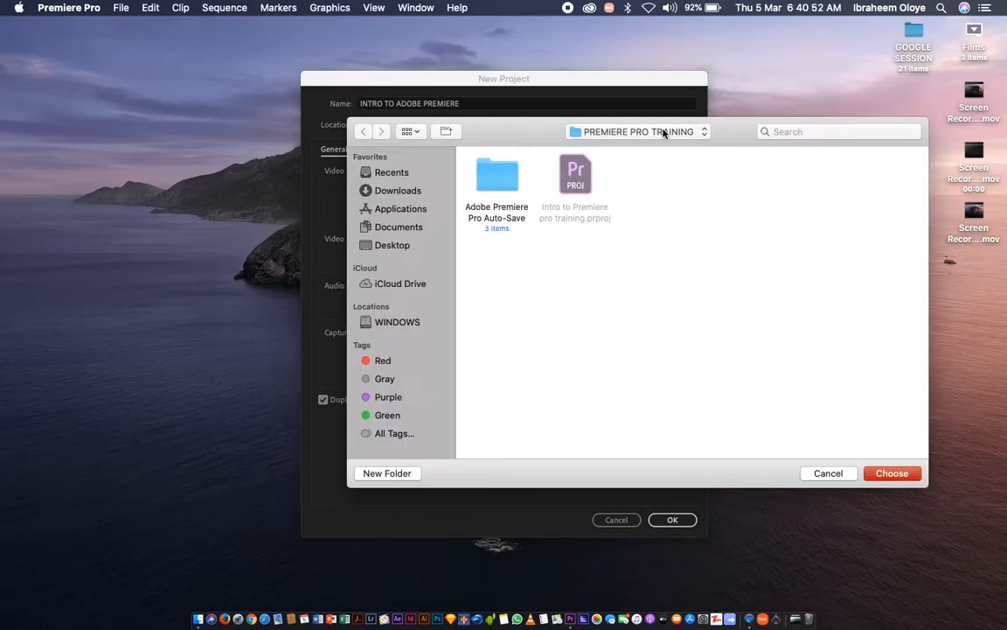
left_click(704, 131)
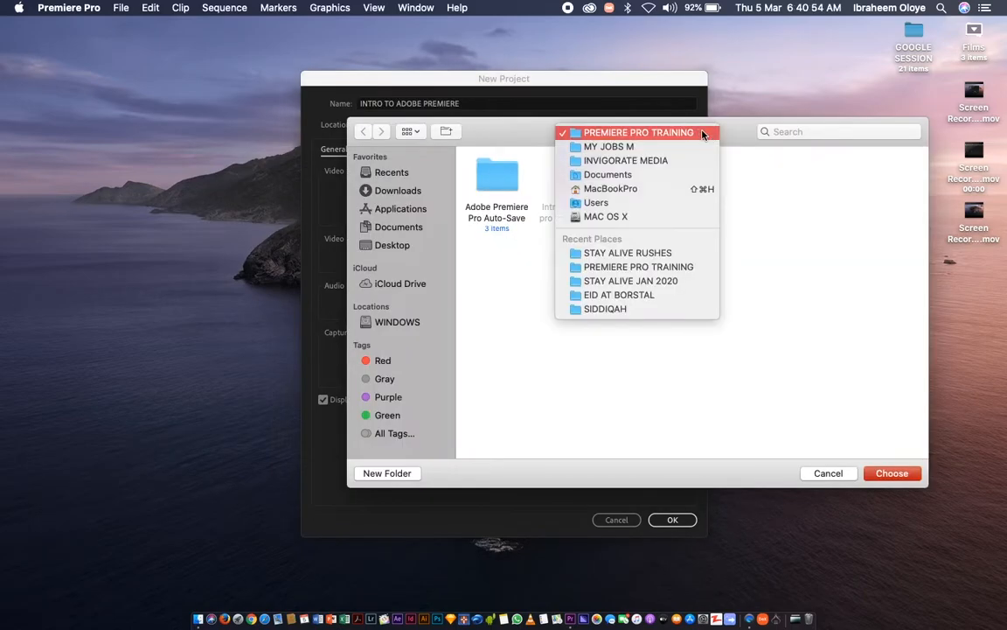
left_click(663, 160)
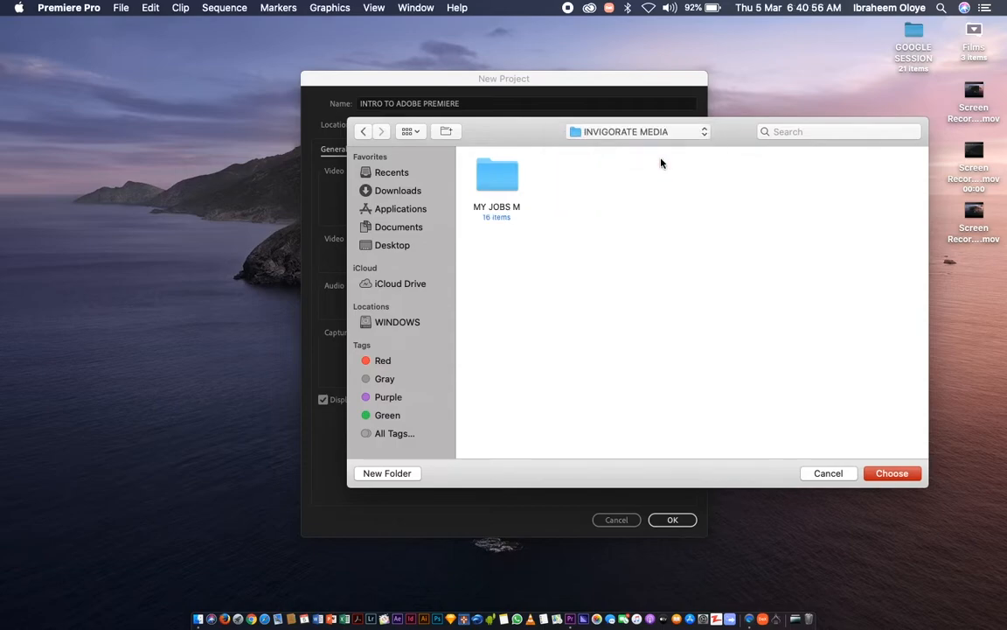
left_click(504, 188)
double_click(503, 188)
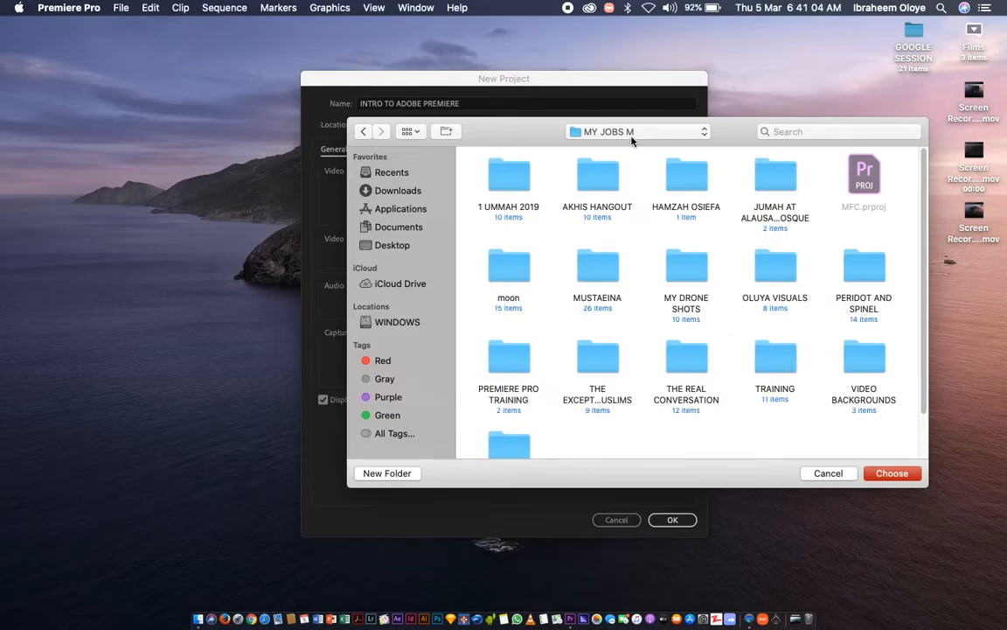
Create a folder named INTRO TO ADOBE PREMIERE PRO inside MY JOBS M and choose it as the project location.
left_click(411, 473)
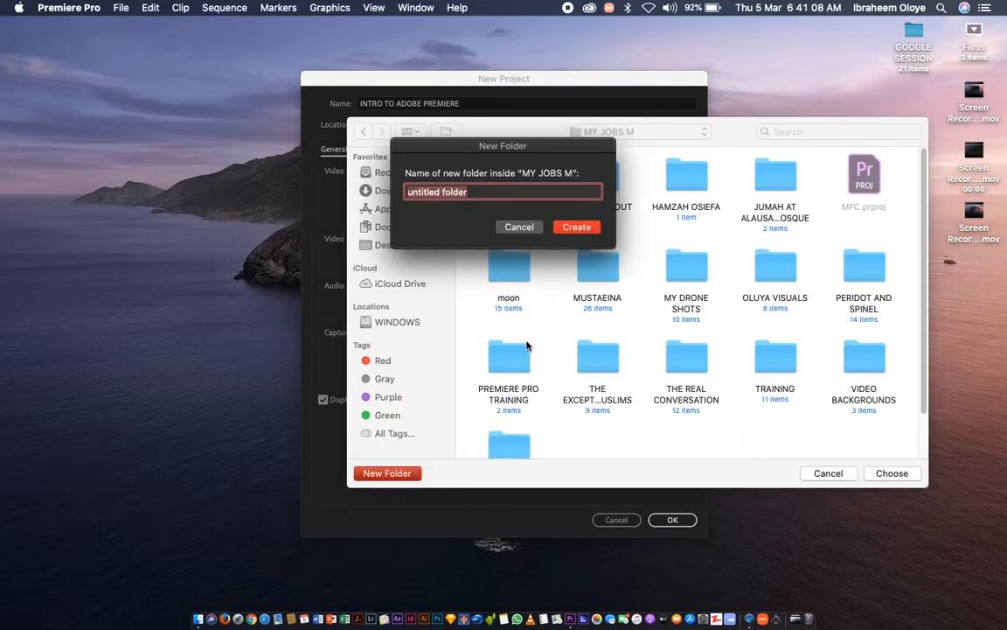
type("INR")
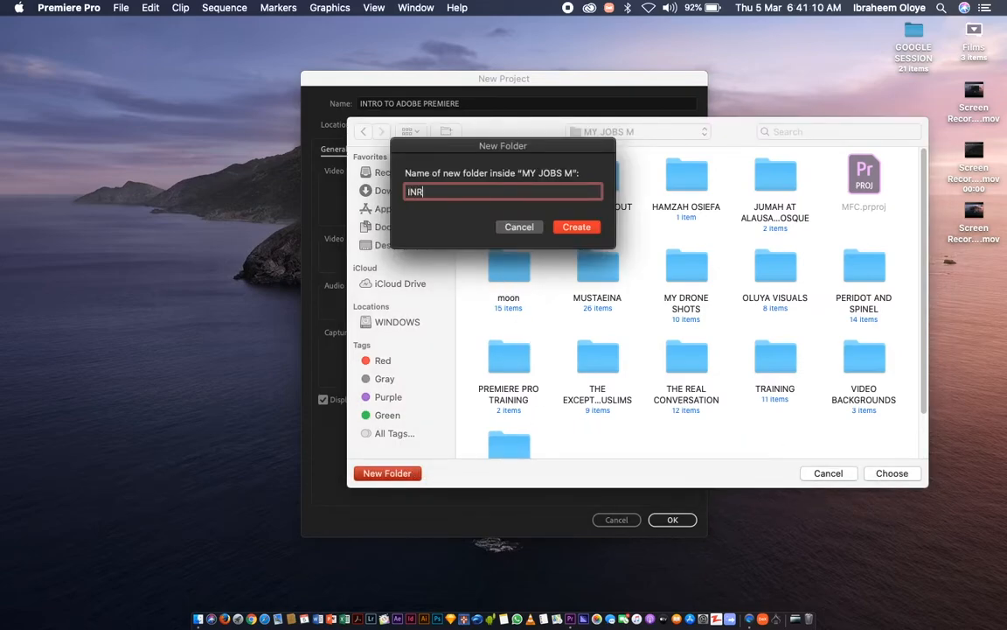
key("BackSpace")
type("TRO TO ADOBE PREMI")
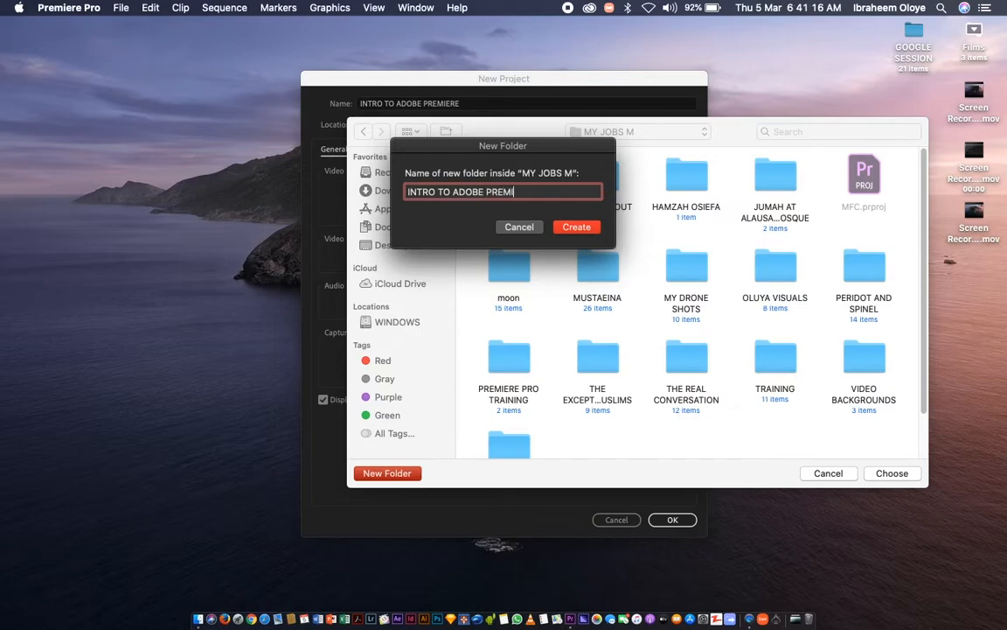
type("ERE PRO")
key("Return")
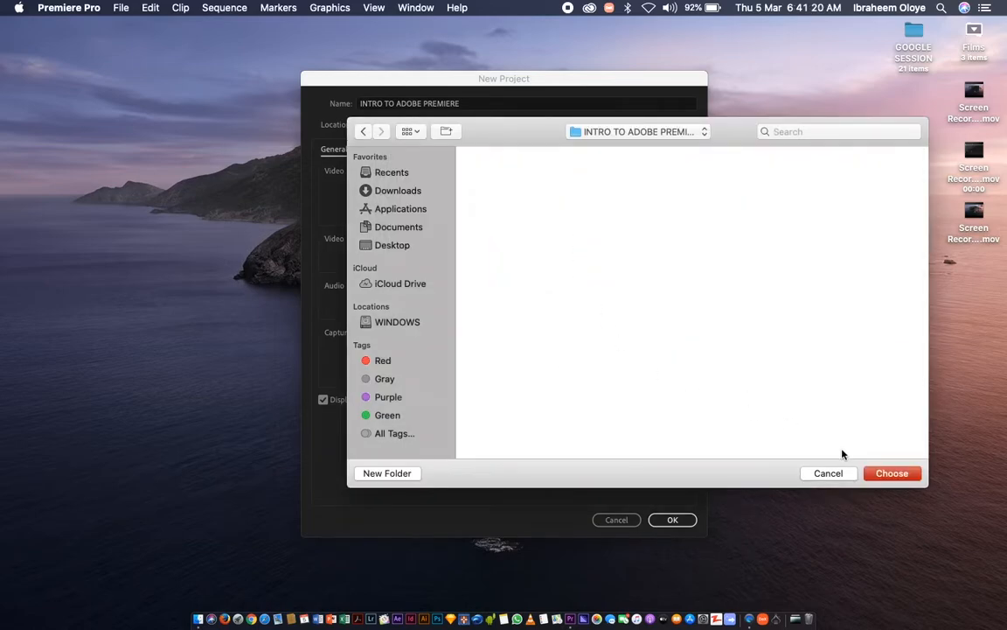
left_click(889, 474)
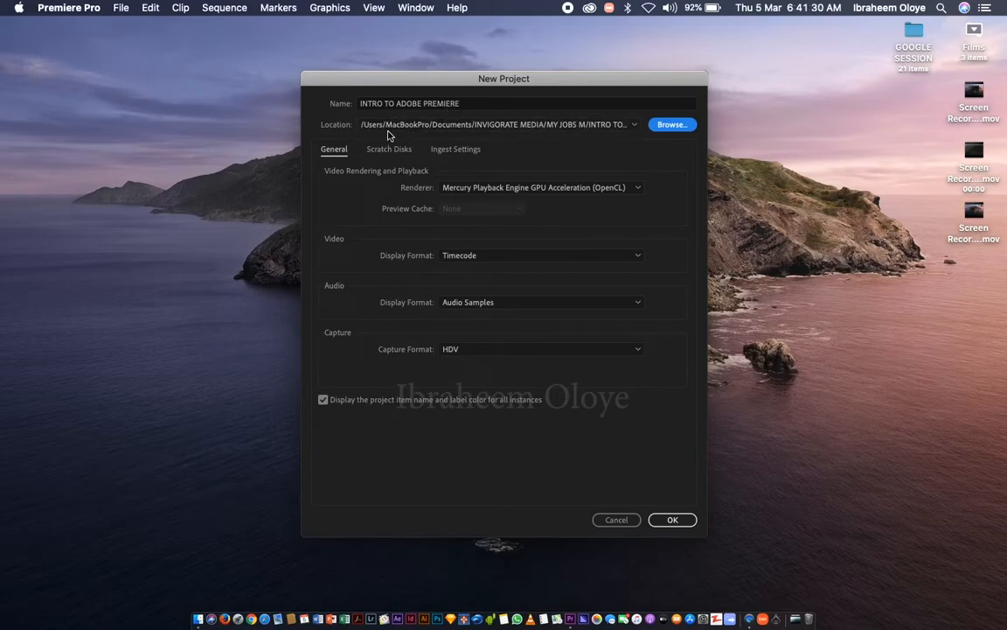
Keep the Mercury Playback Engine OpenCL renderer, Timecode video display format and HDV capture format, and create the project.
left_click(516, 191)
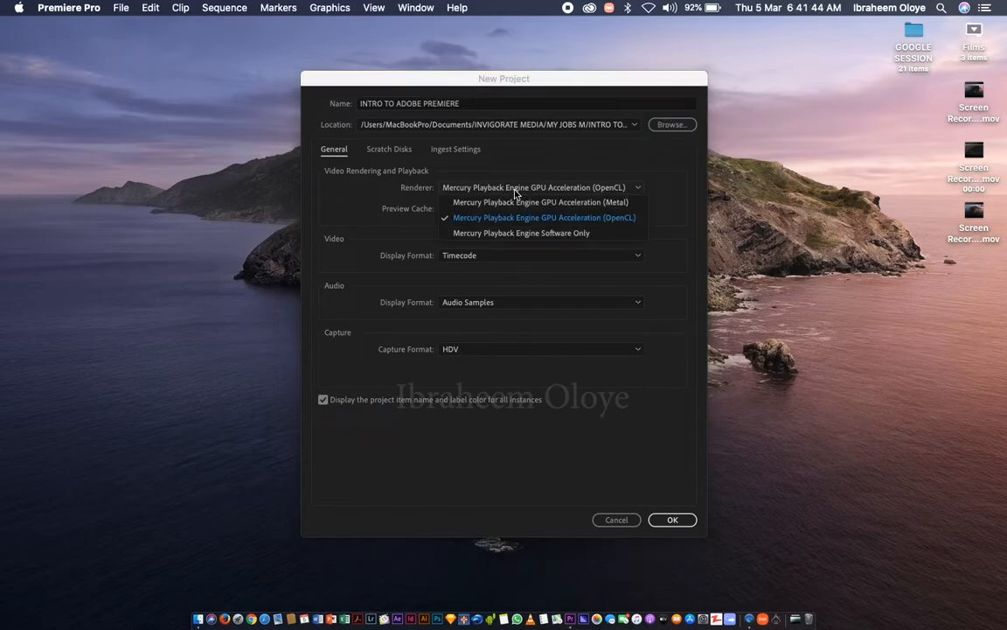
left_click(515, 192)
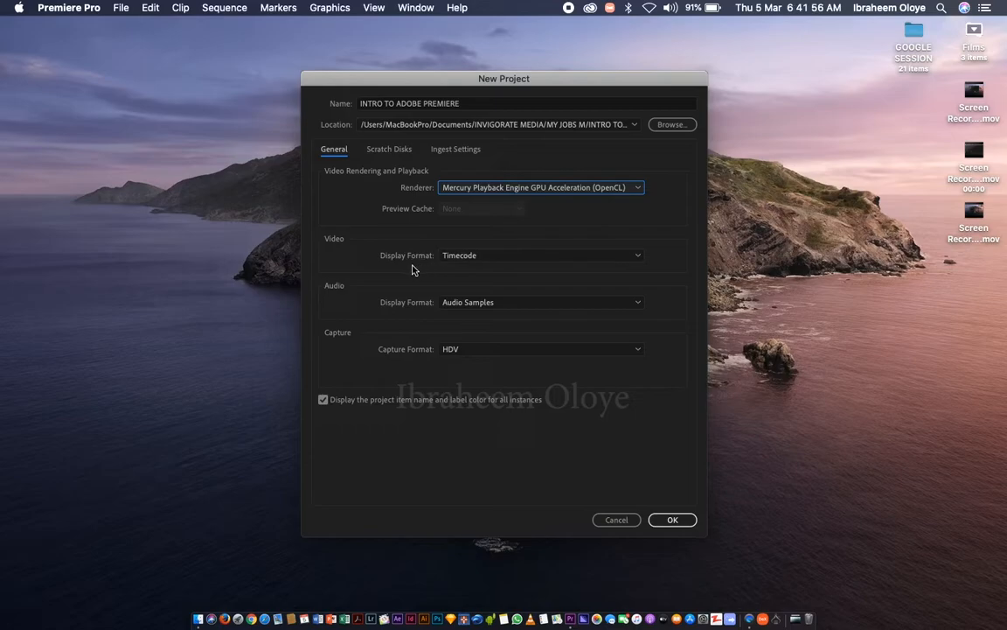
left_click(512, 258)
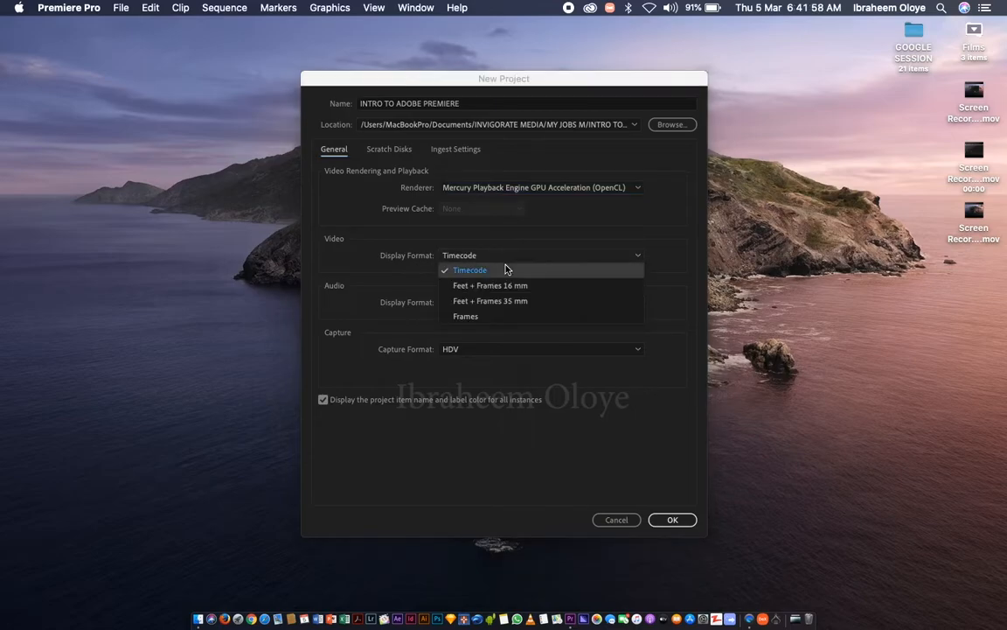
left_click(505, 270)
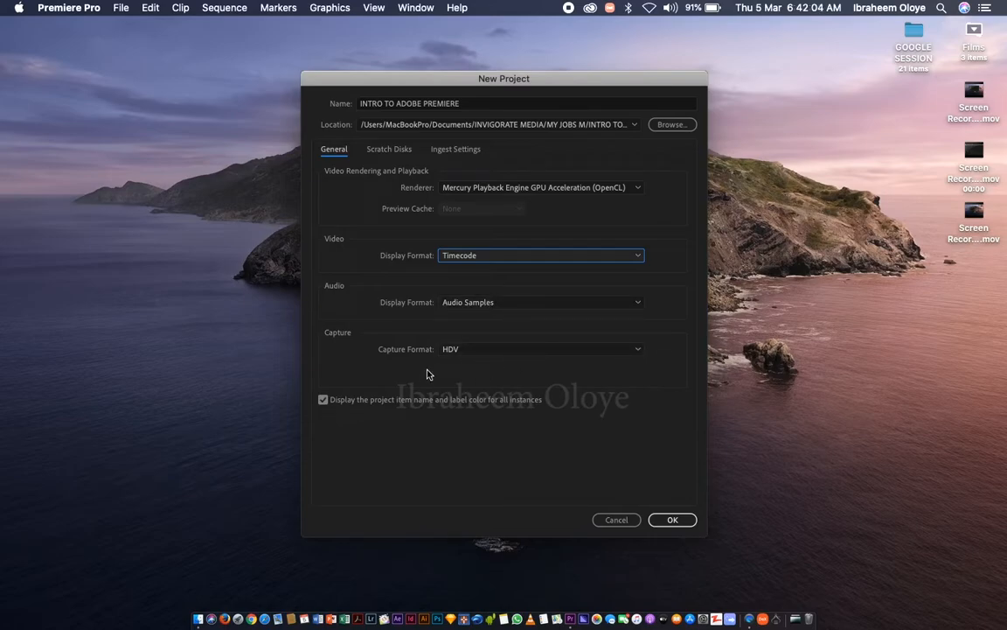
left_click(544, 350)
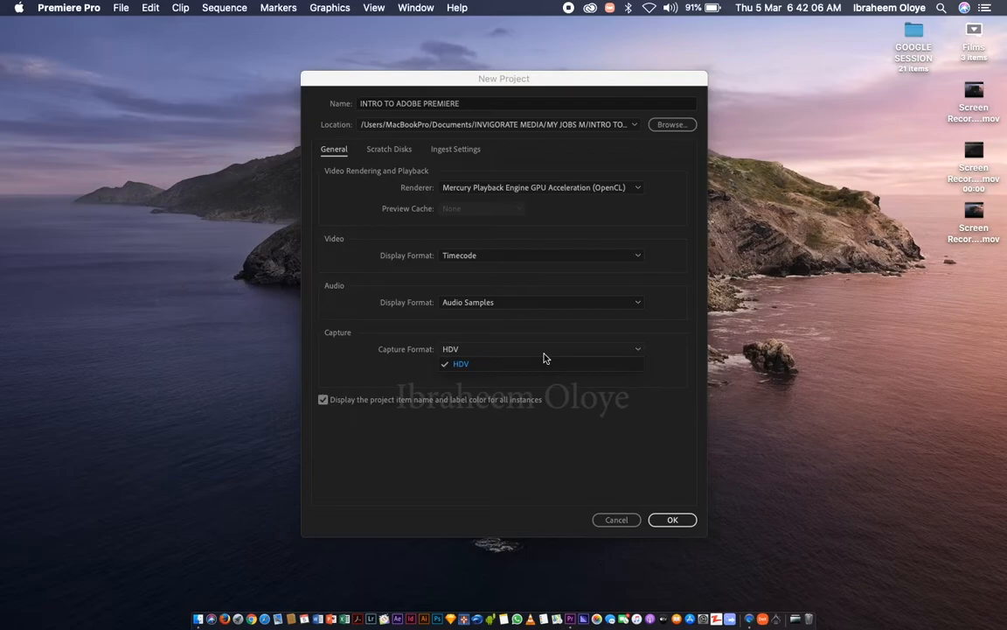
left_click(544, 358)
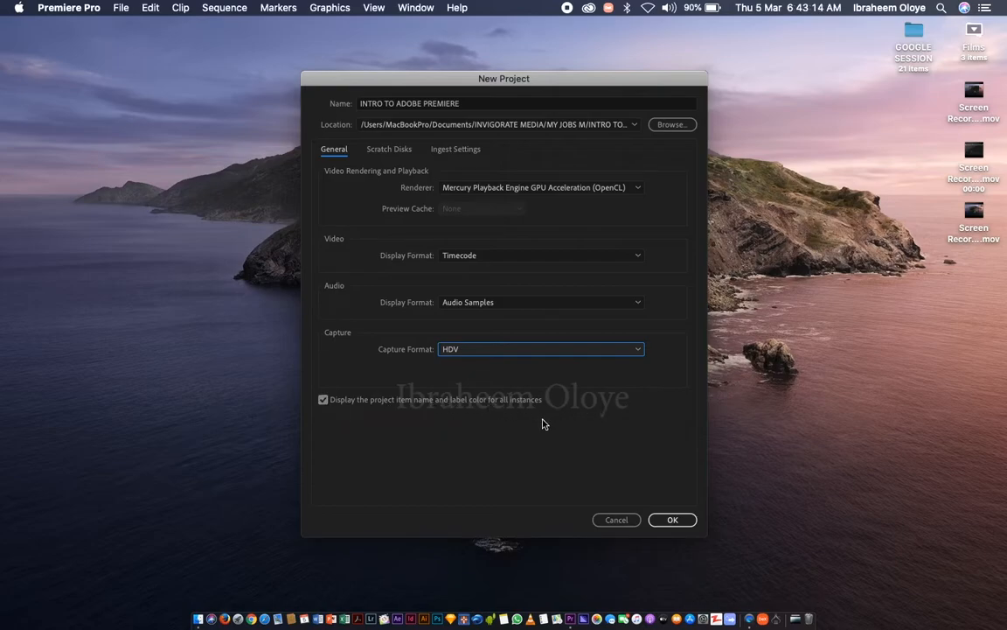
left_click(323, 404)
left_click(325, 403)
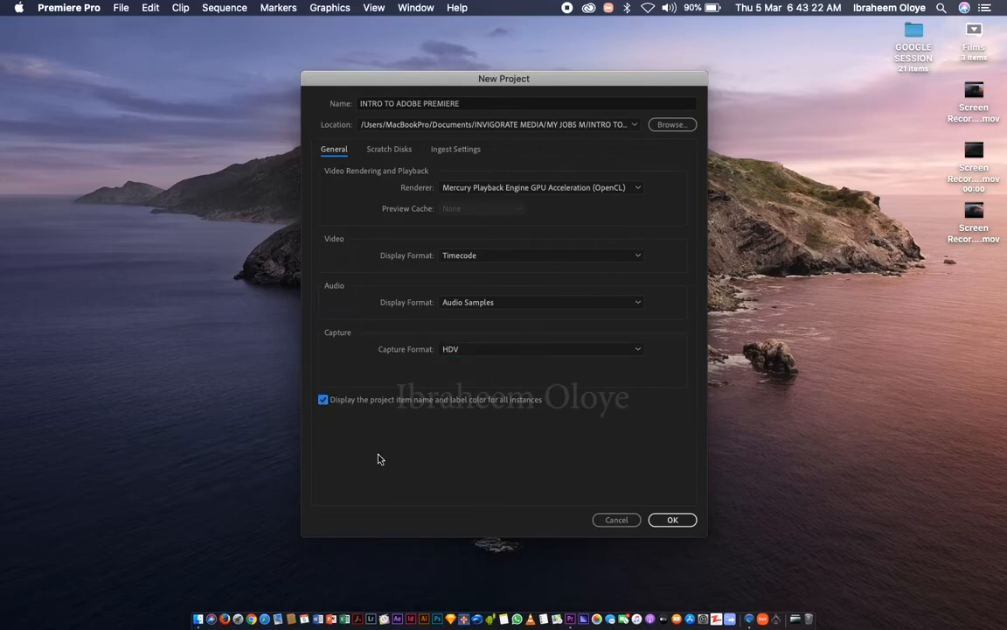
left_click(669, 519)
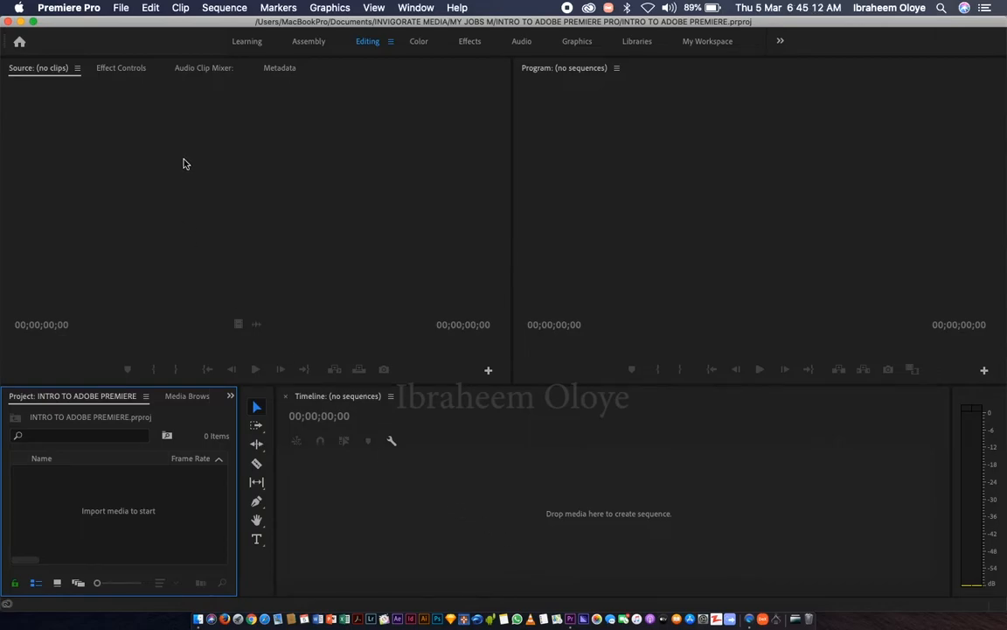
Start a new sequence in the project.
left_click(122, 9)
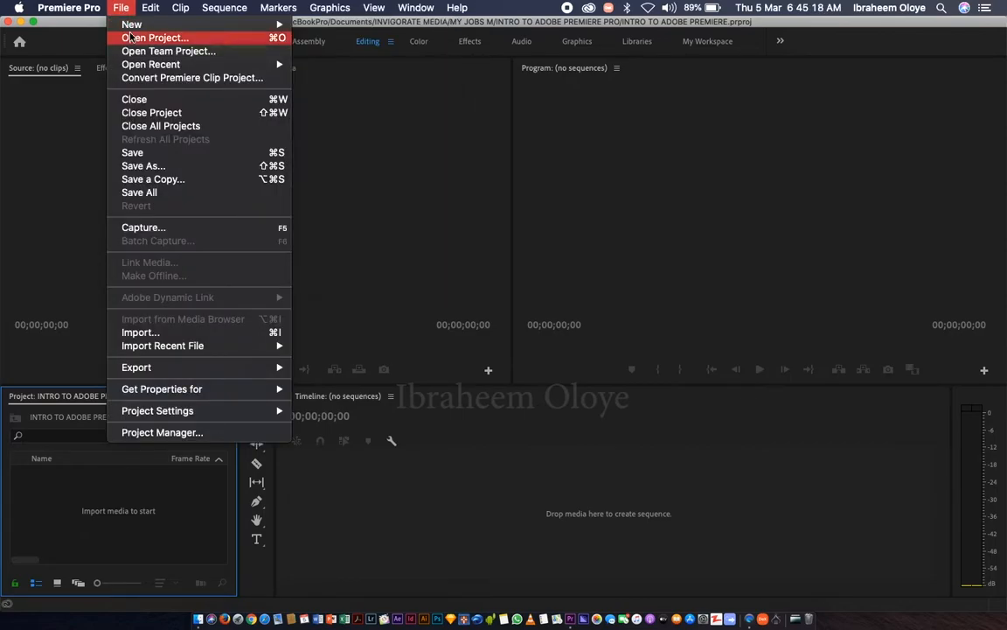
mouse_move(123, 26)
left_click(358, 56)
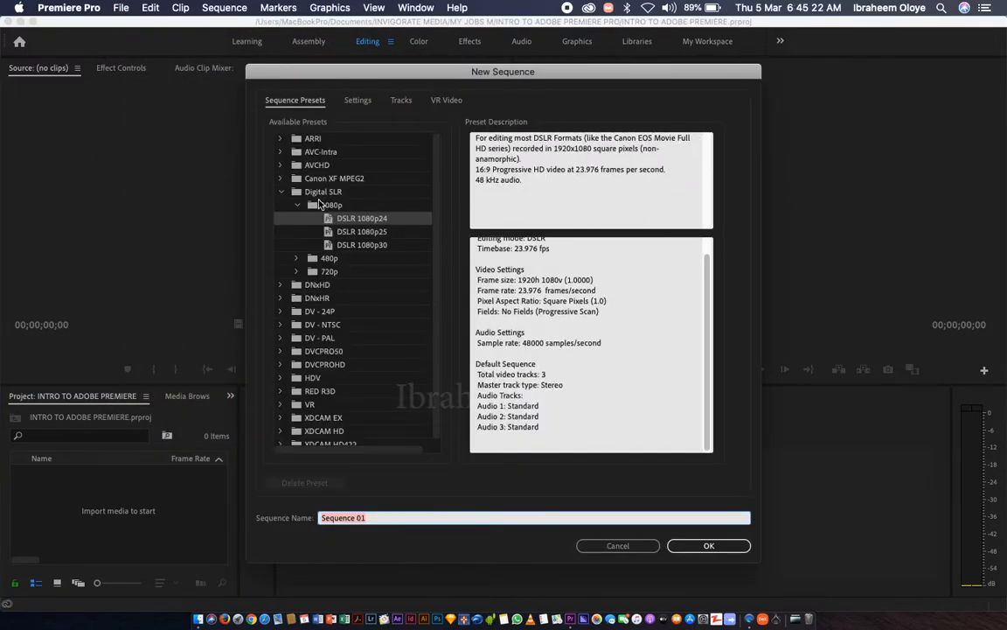
Examine the descriptions of the ARRI 1080p sequence presets for 23.976, 24, 25 and 29.97 frames per second.
left_click(281, 140)
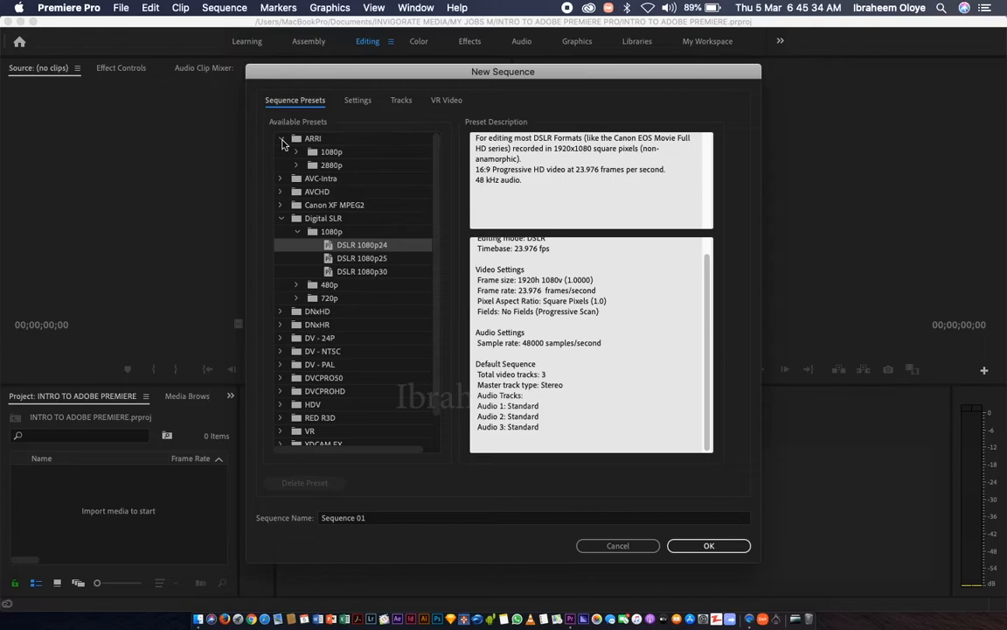
left_click(296, 151)
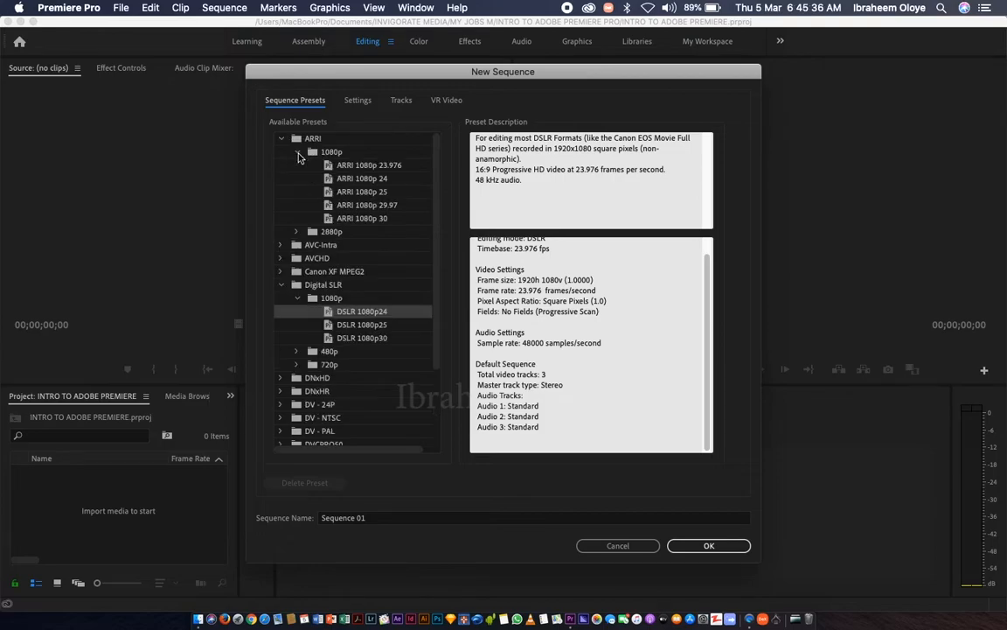
left_click(376, 167)
left_click(375, 180)
left_click(372, 192)
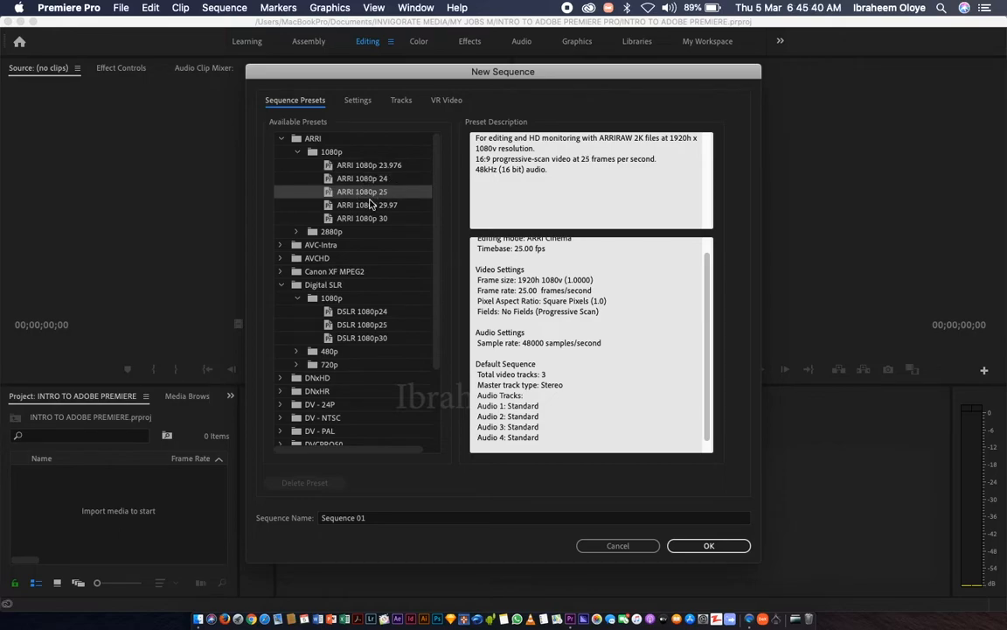
left_click(371, 206)
left_click(279, 138)
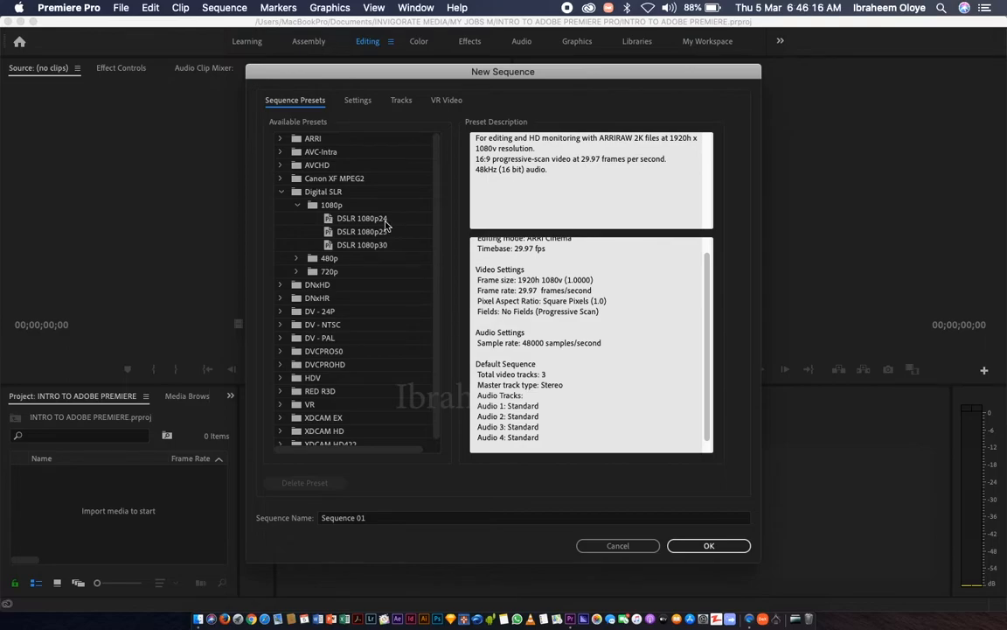
Create a sequence named LESSON 1 from the Digital SLR preset DSLR 1080p24.
left_click(370, 223)
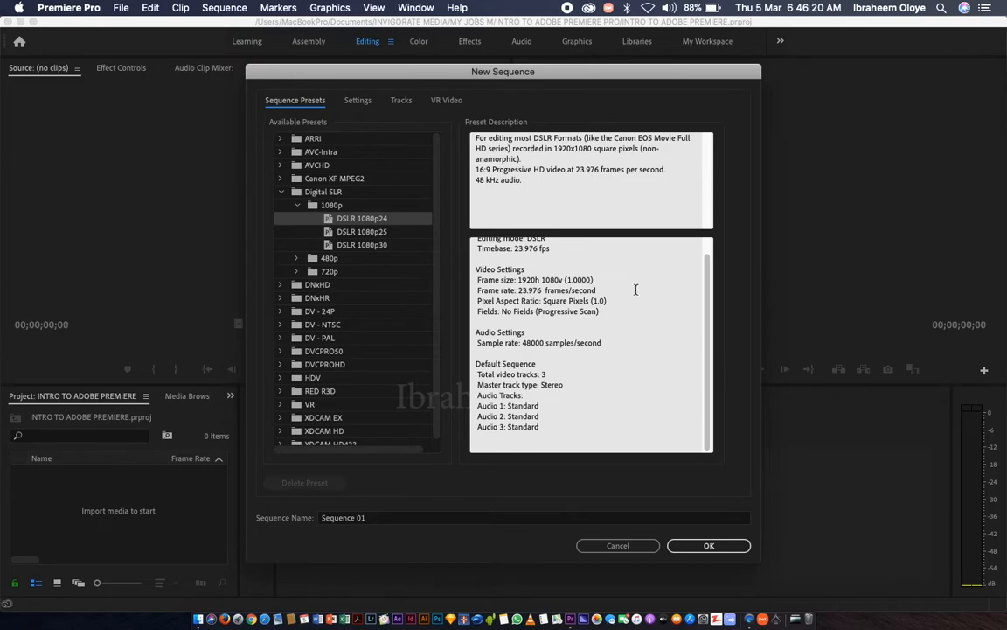
left_click_drag(707, 287, 707, 272)
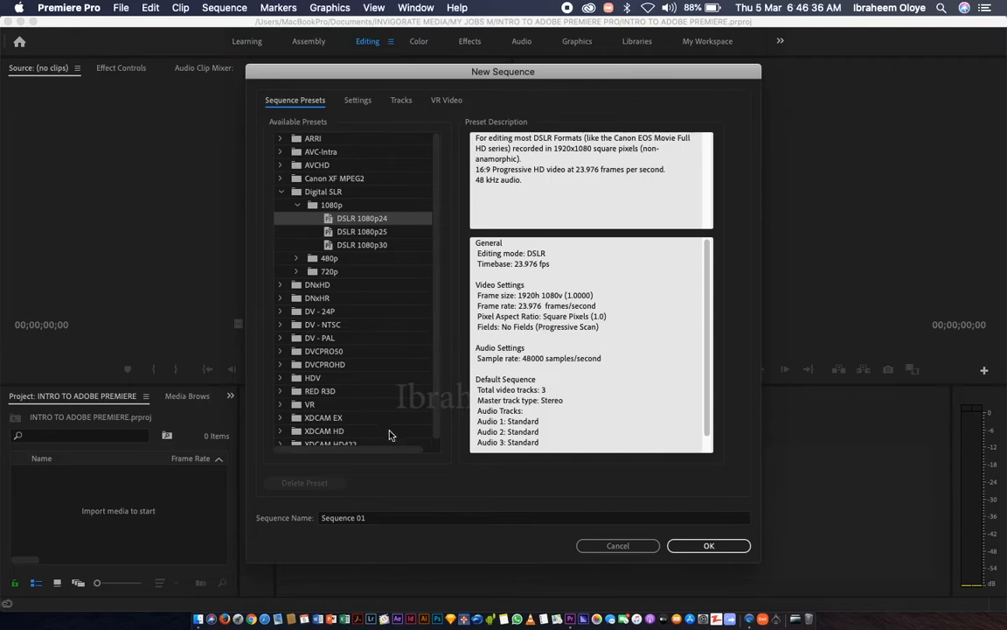
scroll(435, 344, "down", 1)
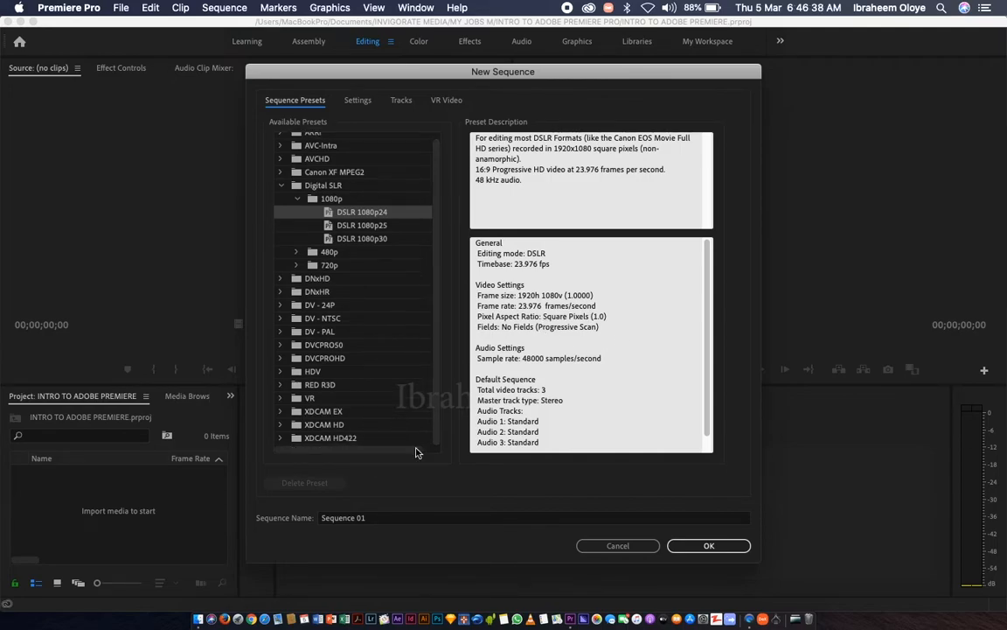
left_click(369, 521)
left_click_drag(375, 522, 320, 522)
type("LESSON 1")
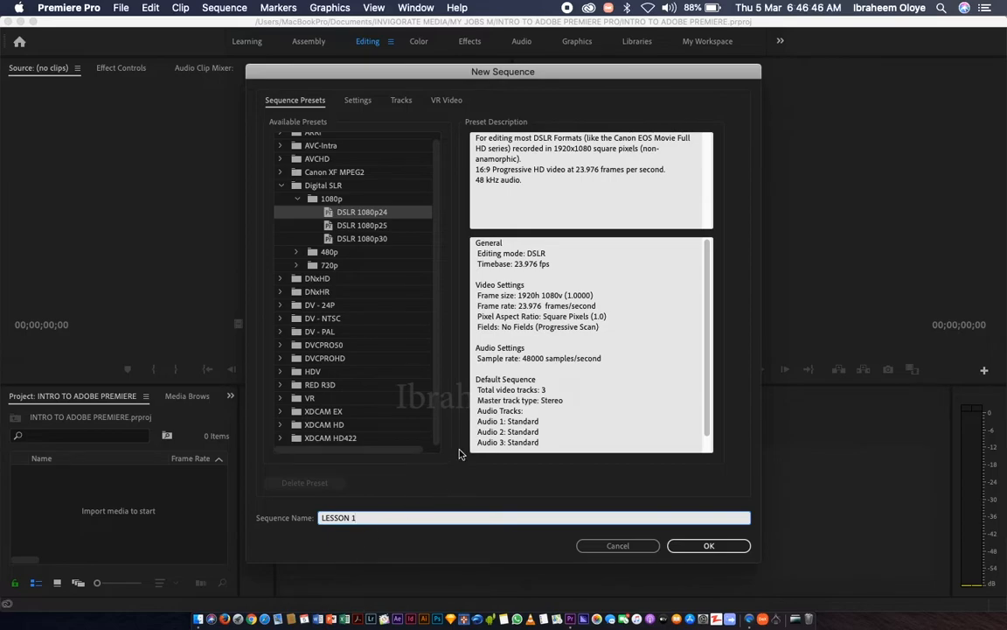
left_click(710, 545)
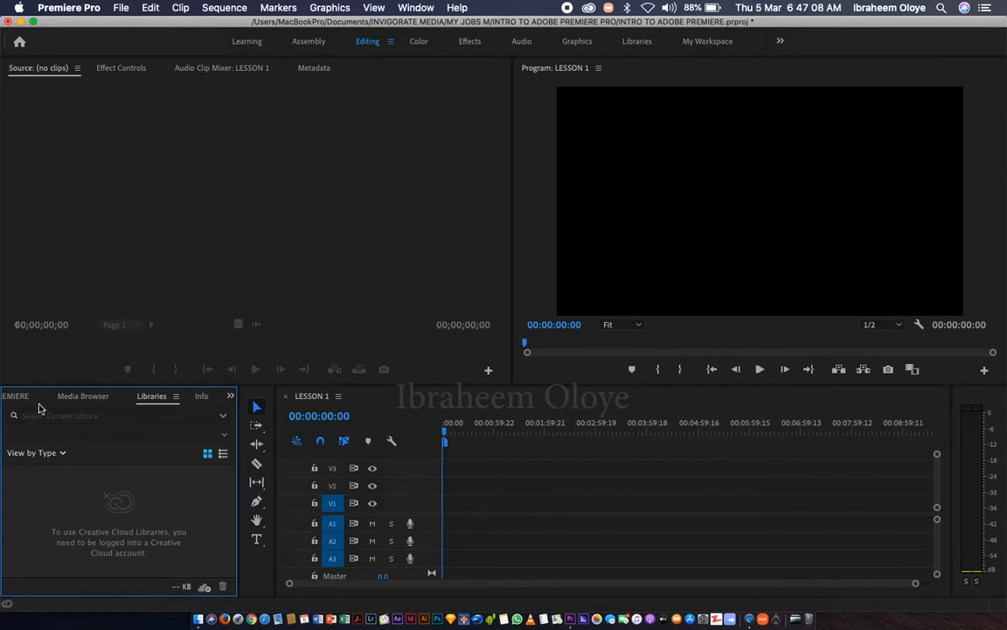
Show the project's items, view them as icons and in freeform layout, and return to the list view.
left_click(96, 396)
left_click(22, 398)
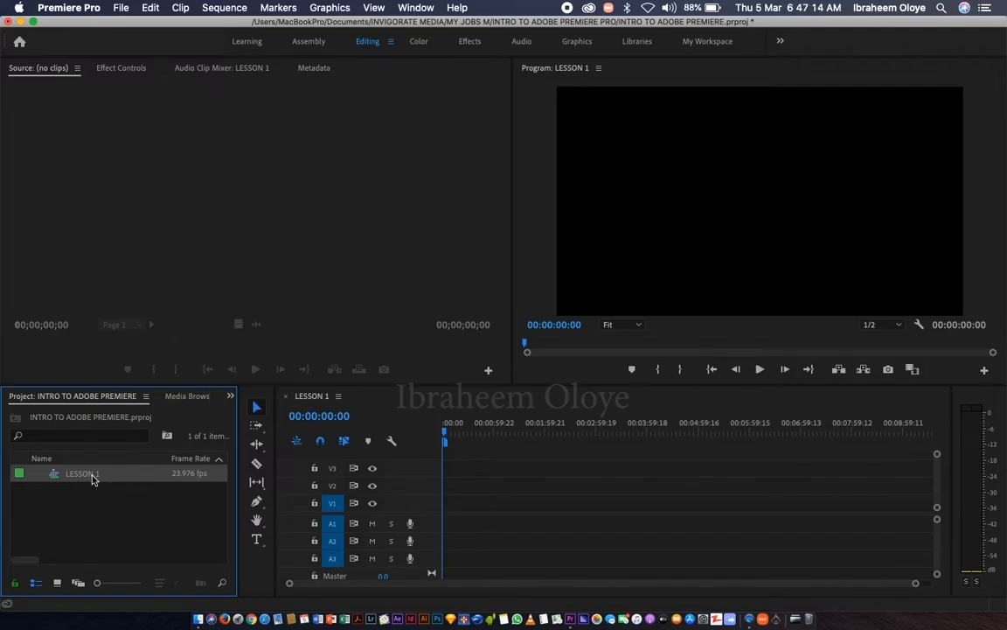
left_click(57, 583)
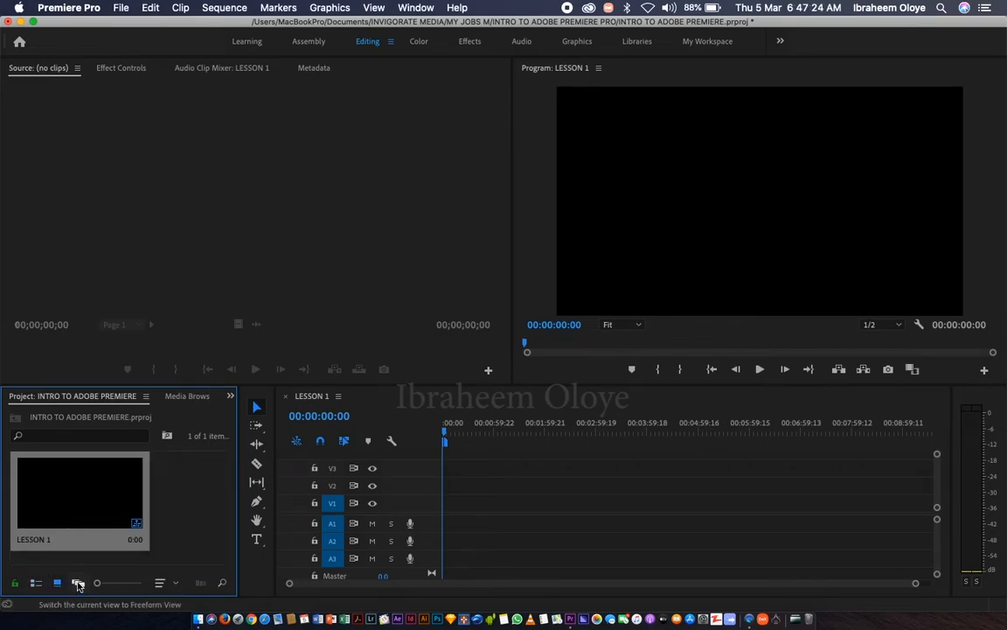
left_click(78, 583)
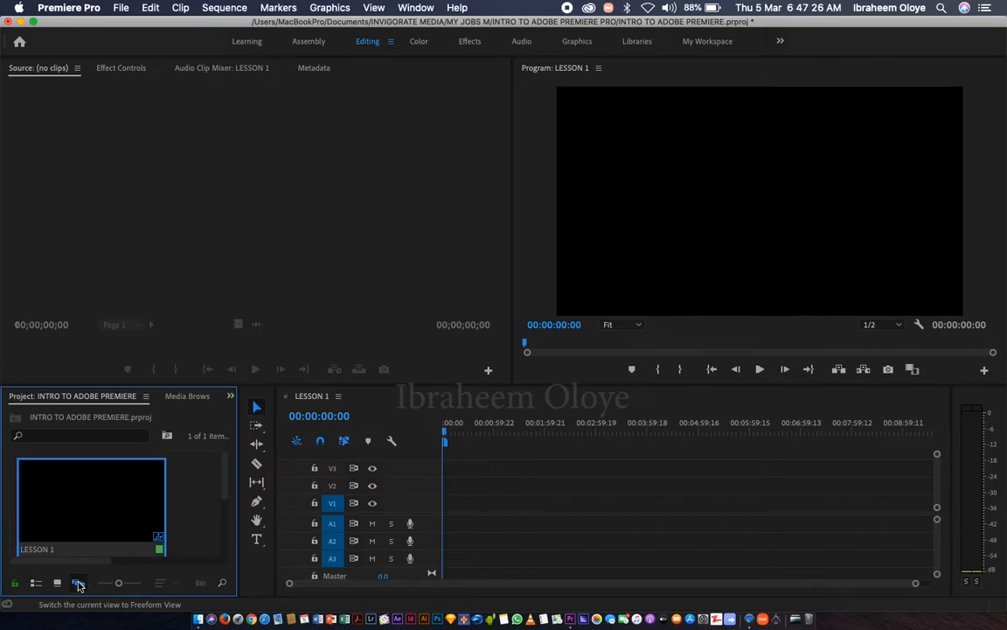
mouse_move(223, 487)
left_mouse_down()
mouse_move(224, 535)
mouse_move(230, 475)
left_mouse_up()
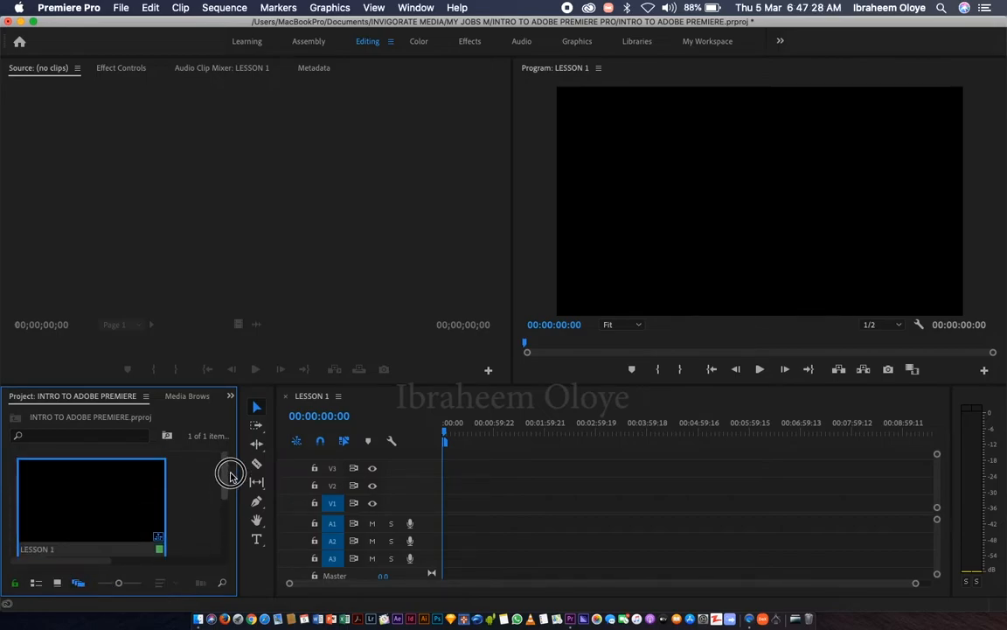
left_click(39, 584)
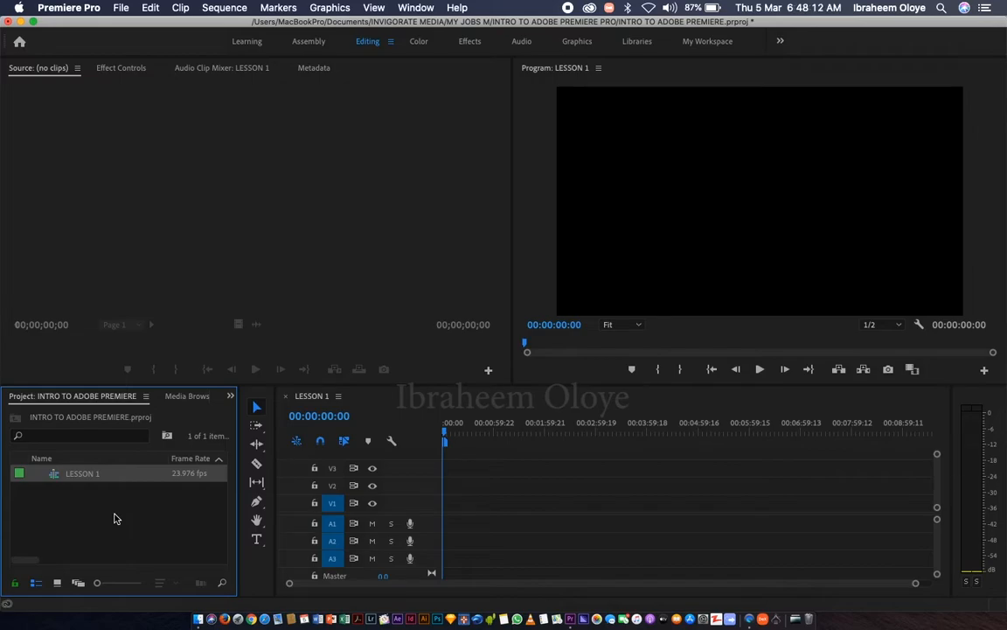
left_click(115, 10)
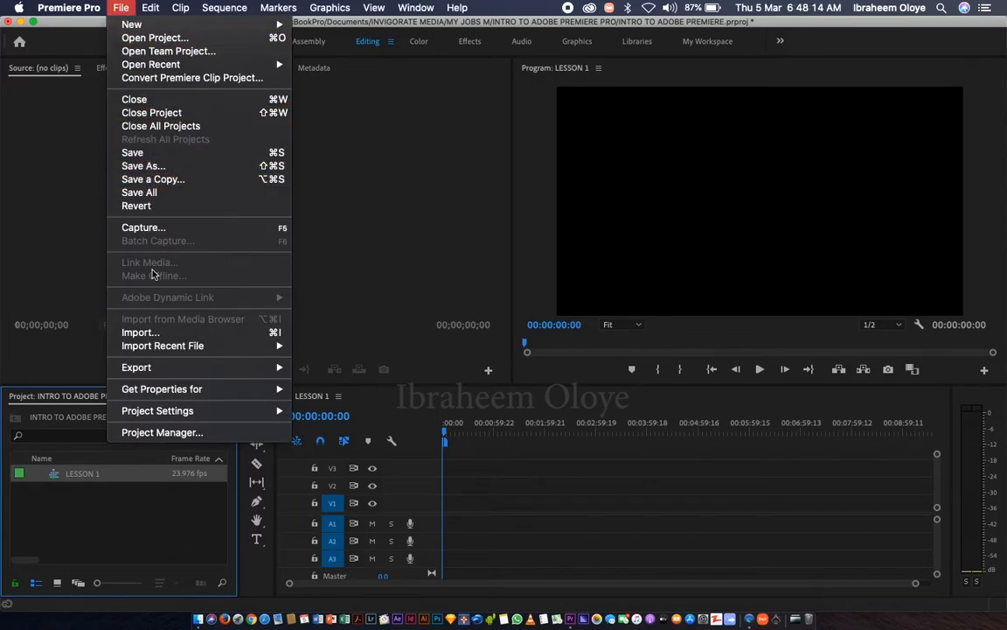
left_click(163, 334)
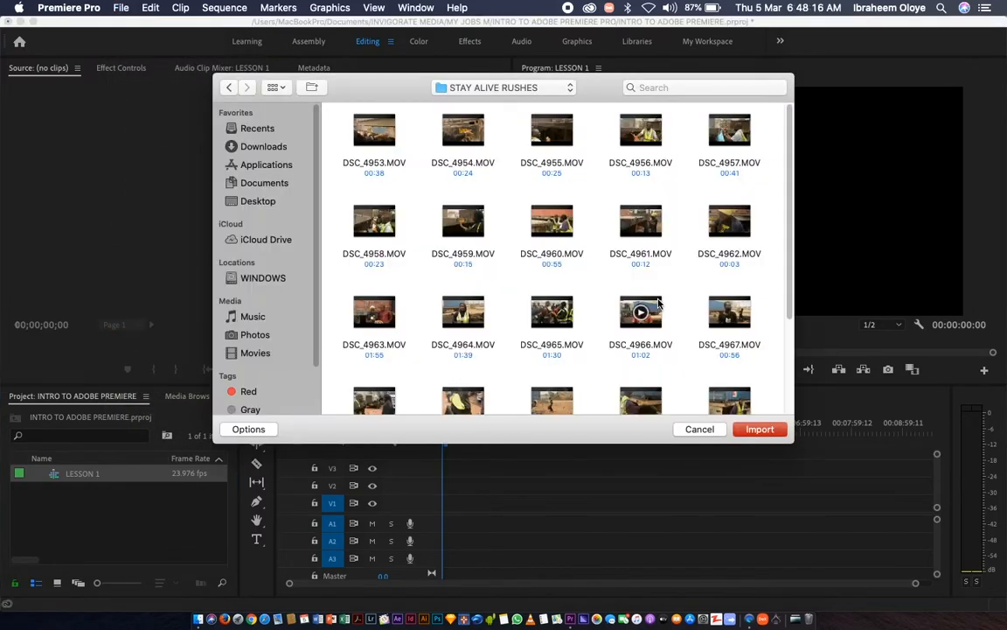
left_click(702, 428)
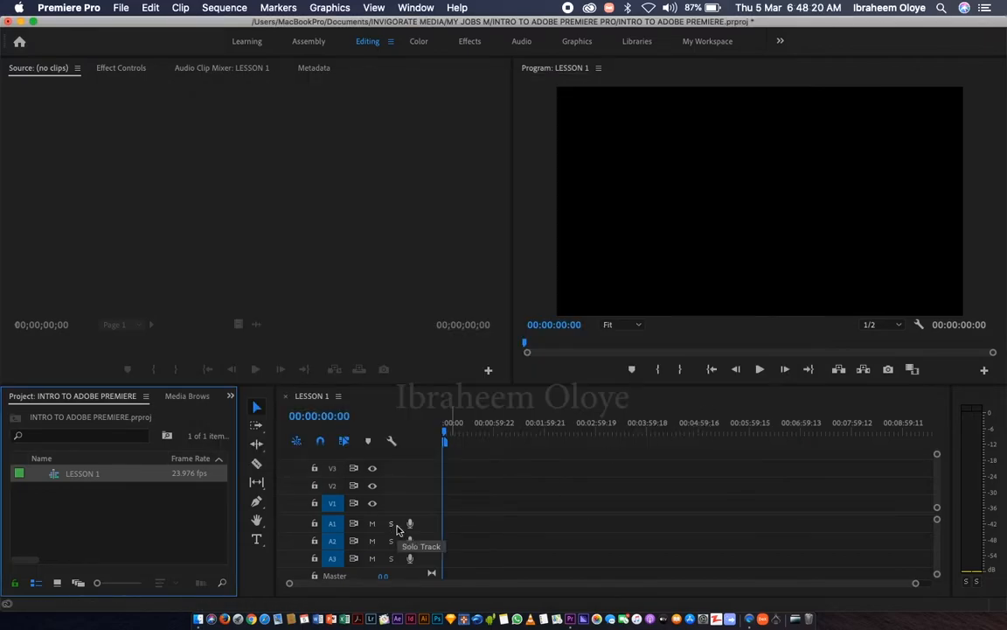
key("super+i")
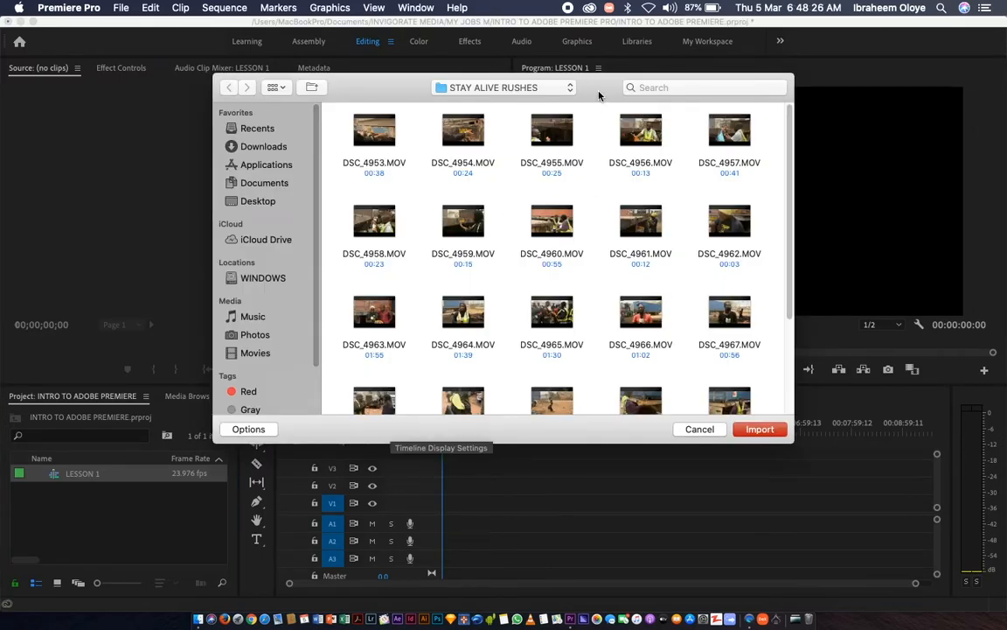
left_click_drag(598, 92, 596, 115)
left_click(700, 450)
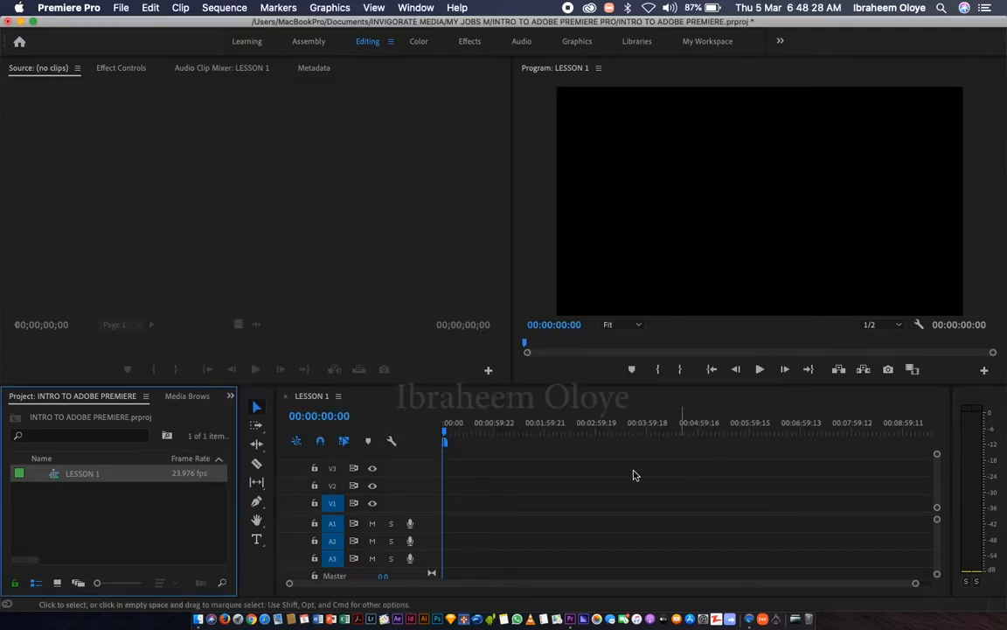
double_click(141, 513)
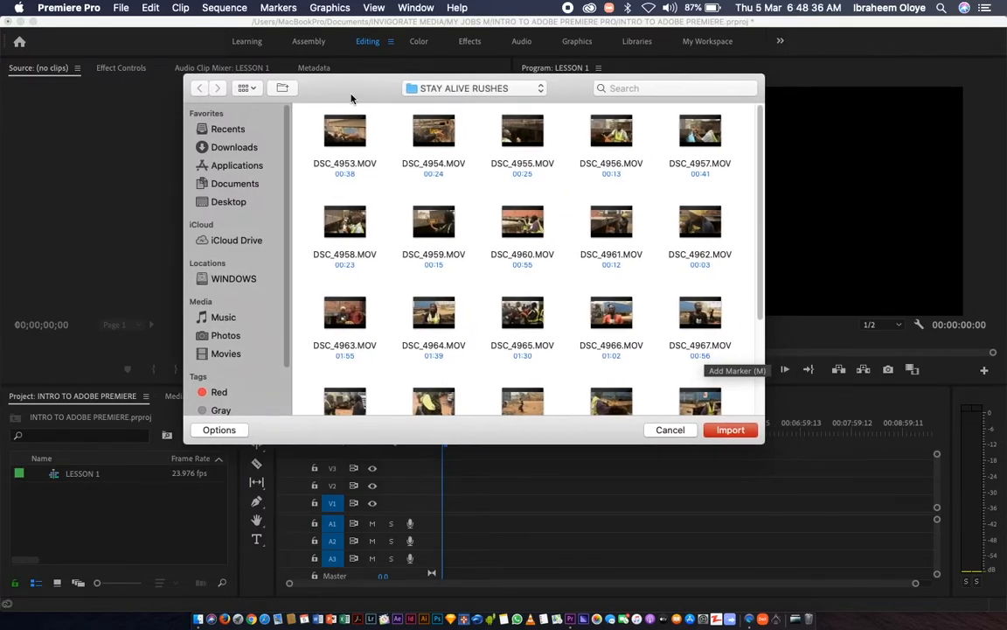
left_click(669, 431)
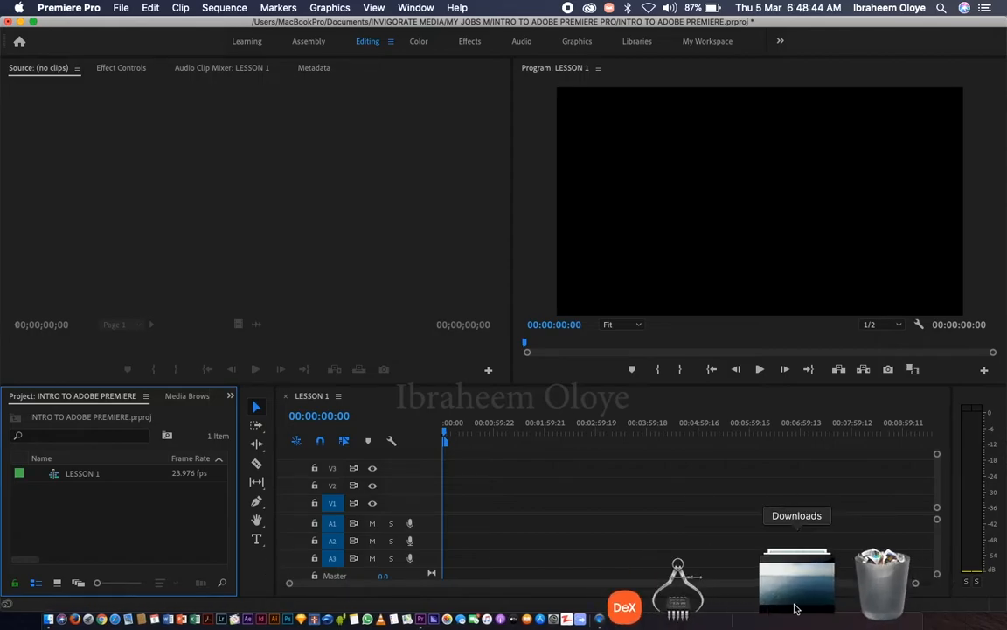
Switch to Finder, add the traffic gridlock picture from Recents to the Premiere Pro project, and close the Finder window.
left_click(197, 616)
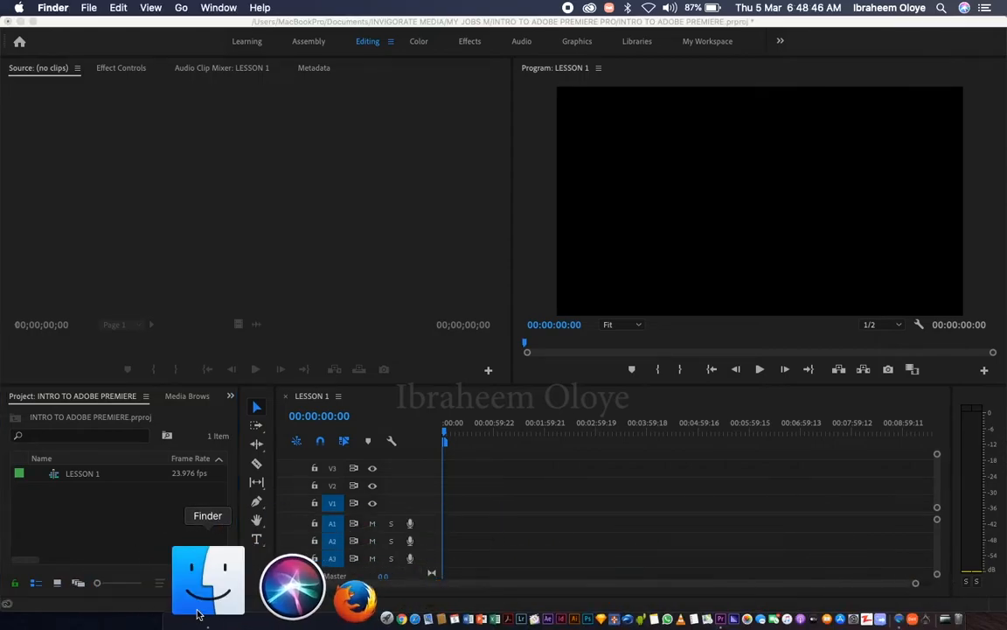
left_click_drag(417, 97, 527, 107)
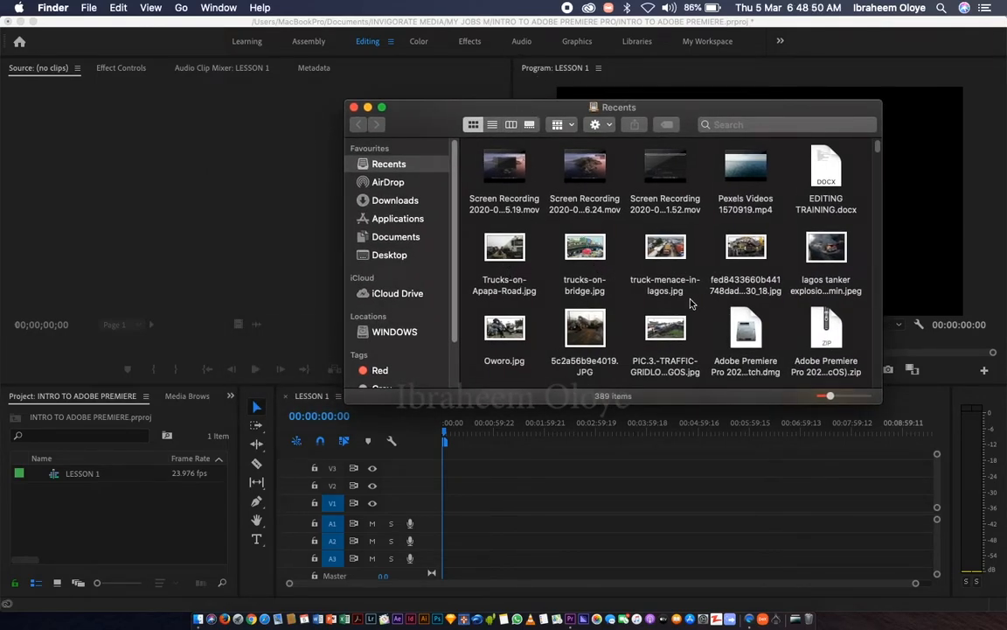
left_click_drag(665, 331, 111, 475)
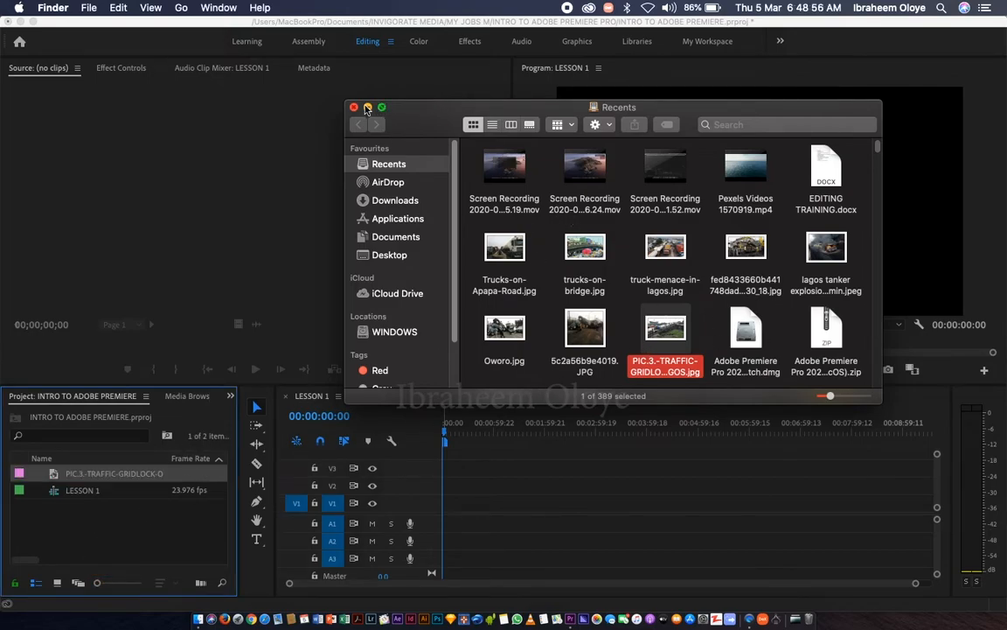
key("super+w")
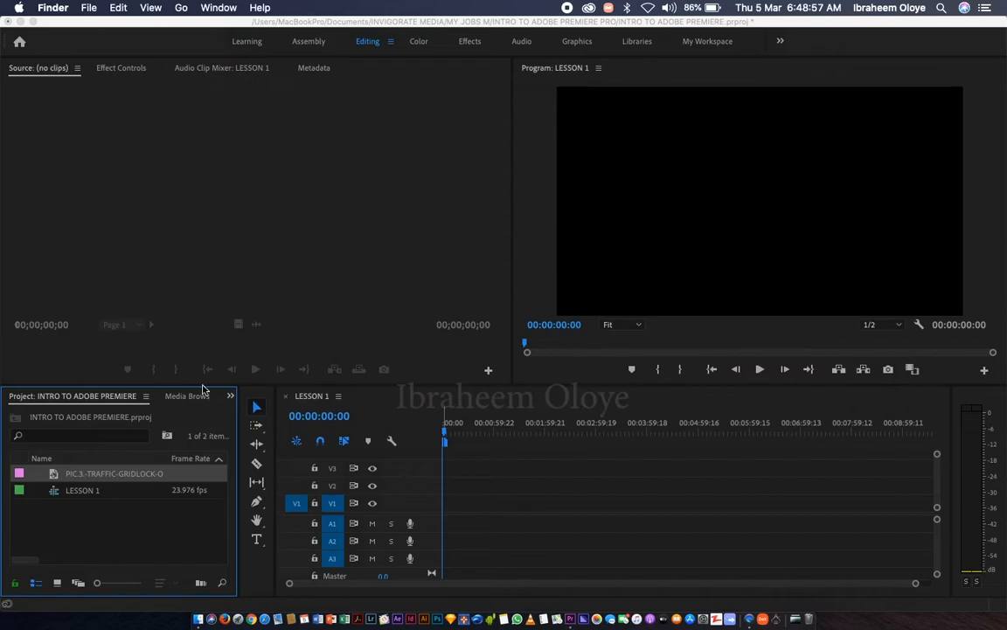
Delete the imported traffic gridlock picture from the project.
right_click(132, 477)
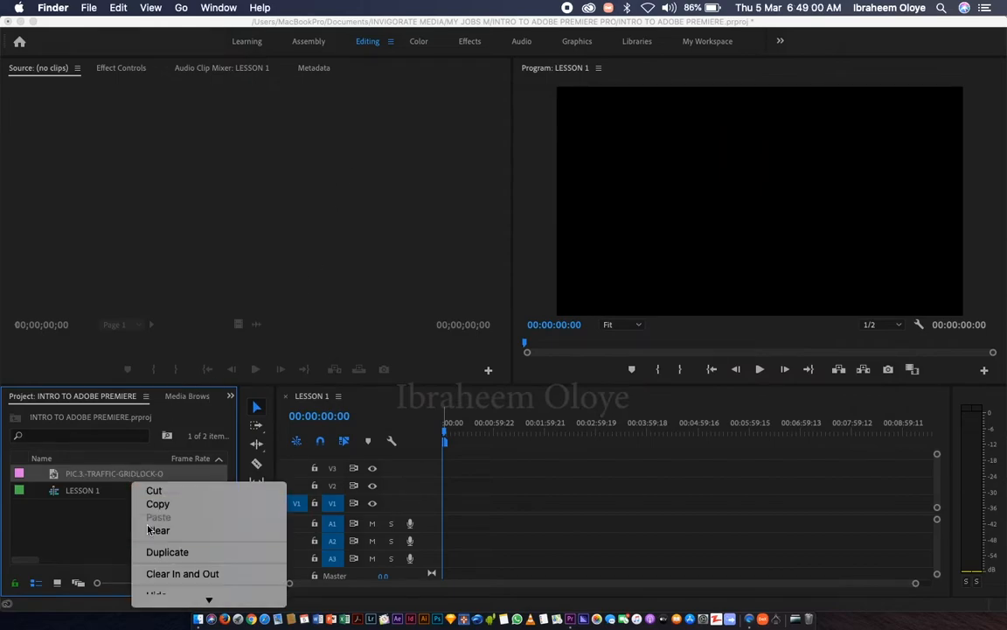
left_click(102, 537)
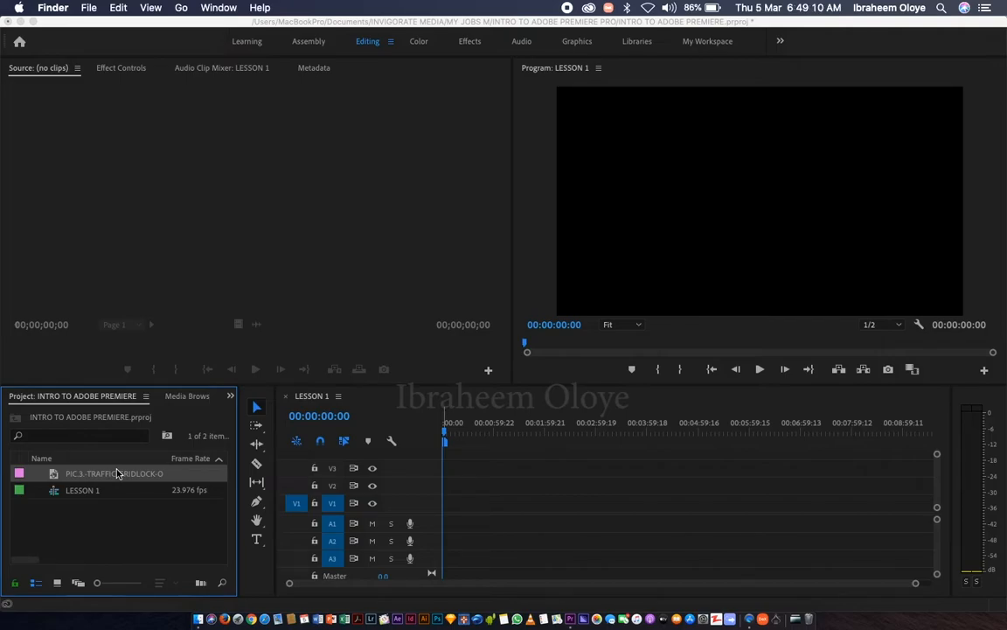
left_click(64, 494)
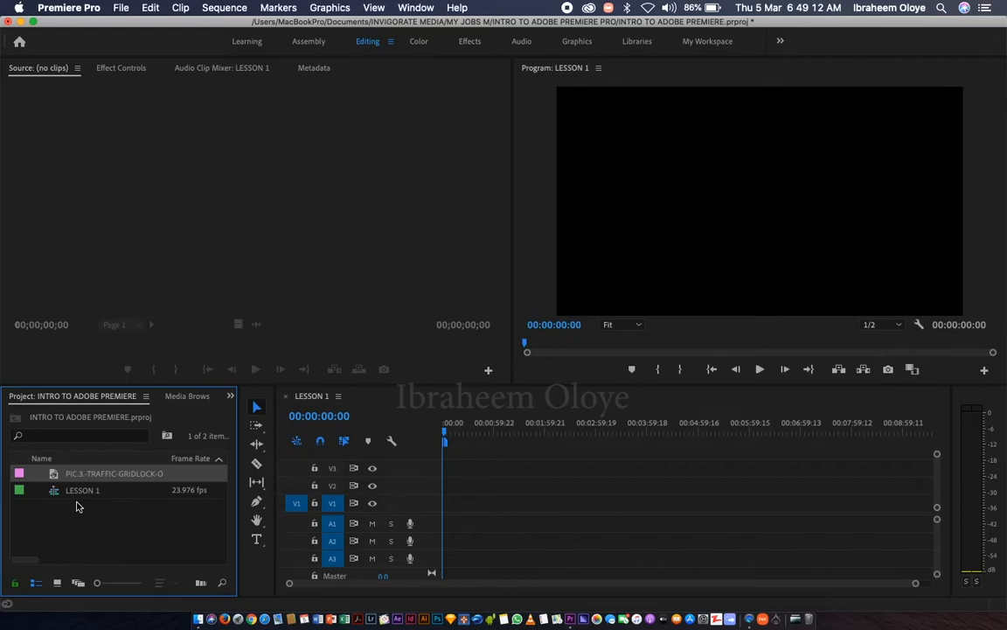
left_click(79, 490)
key("Delete")
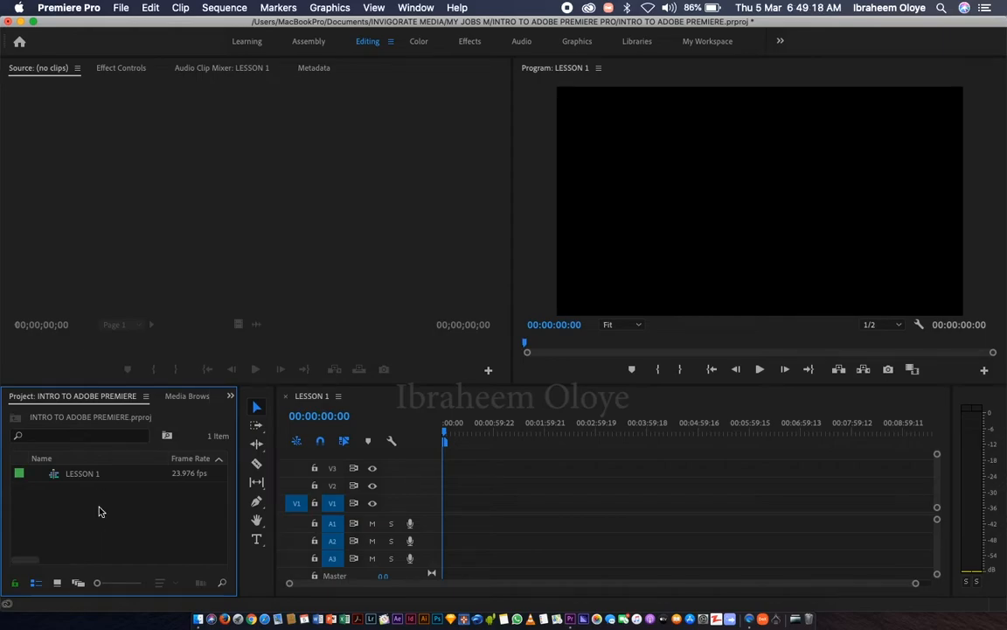
Import the video clip DSC_4964.MOV from the STAY ALIVE RUSHES folder into the project.
double_click(98, 513)
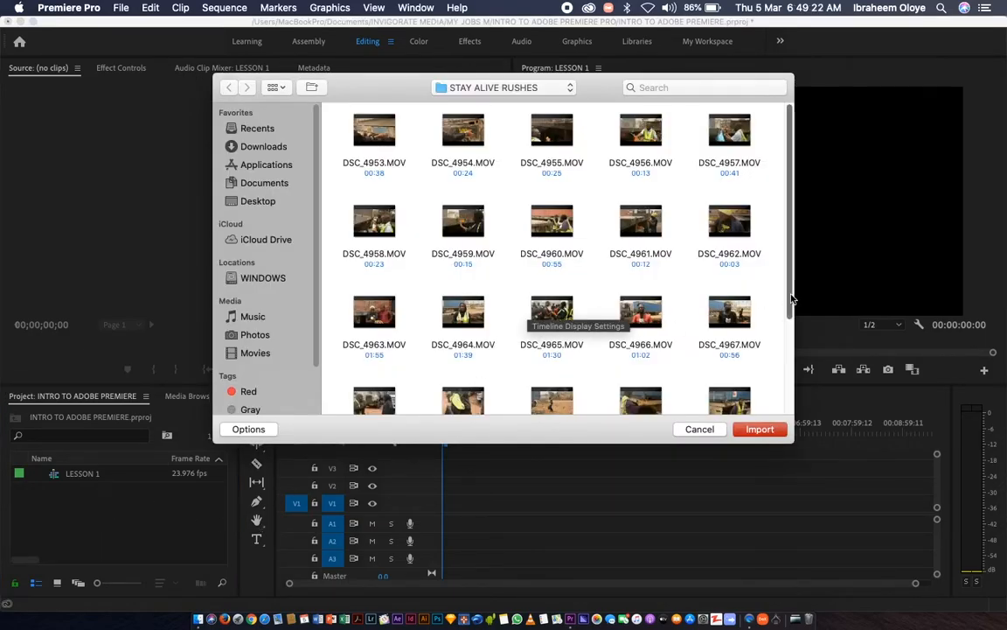
scroll(788, 311, "down", 2)
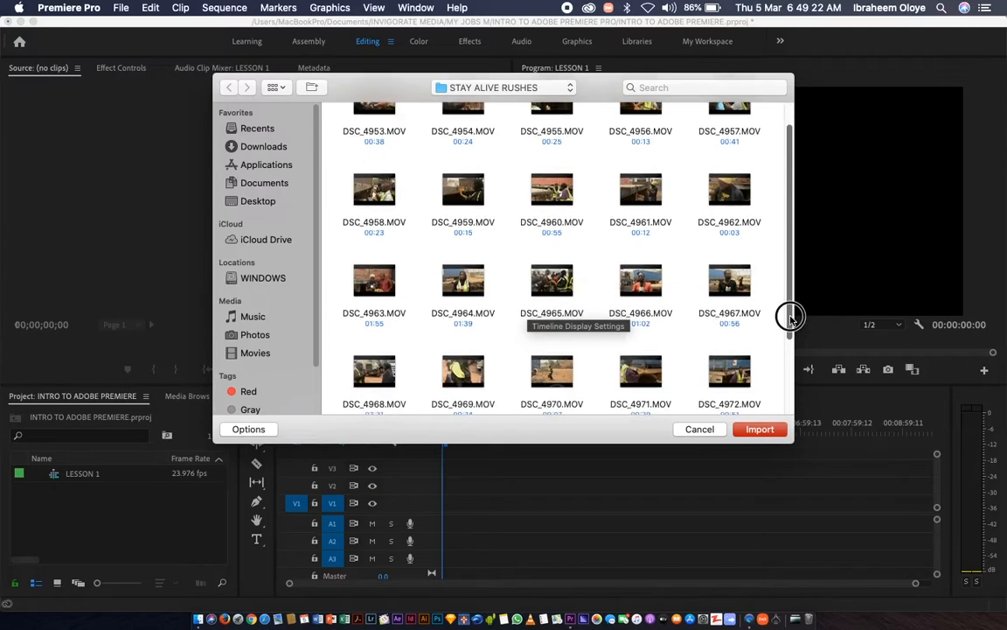
left_click(493, 294)
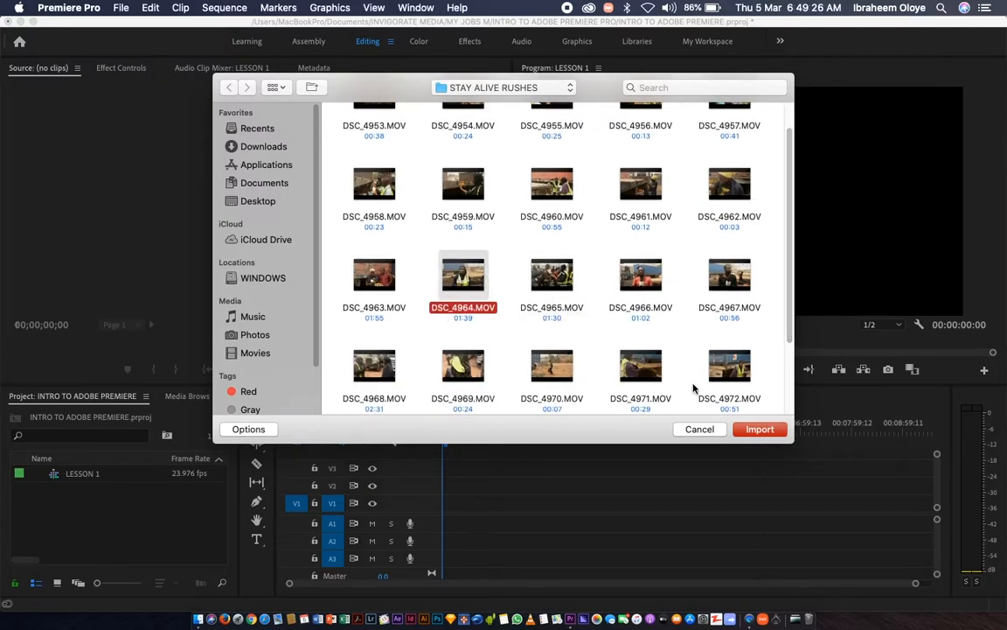
mouse_move(476, 285)
left_click(758, 428)
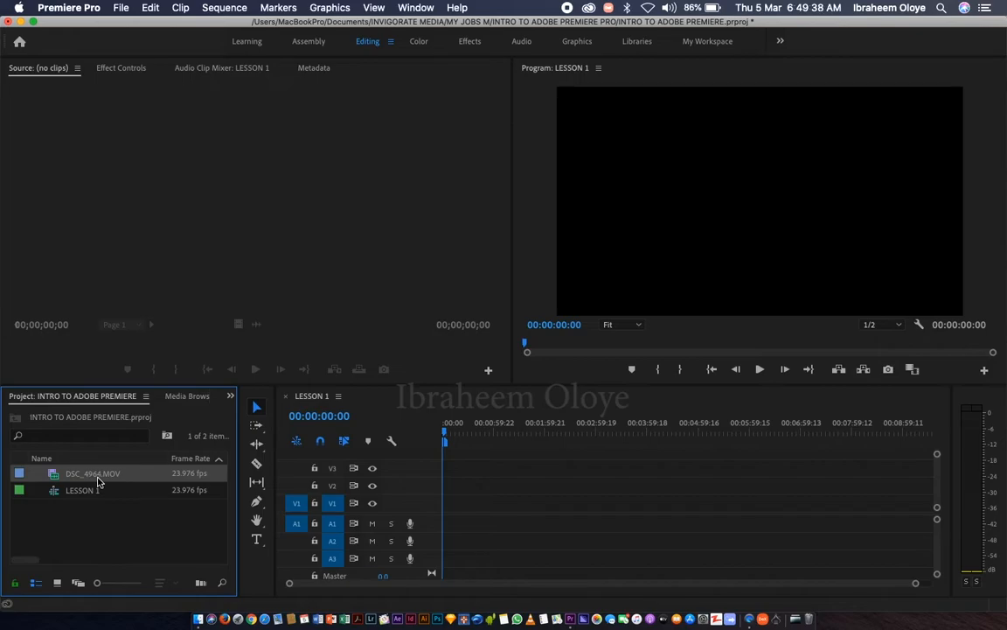
Place DSC_4964.MOV at the start of the LESSON 1 timeline on tracks V2 and A2, and select the placed clip.
left_click_drag(95, 479, 451, 485)
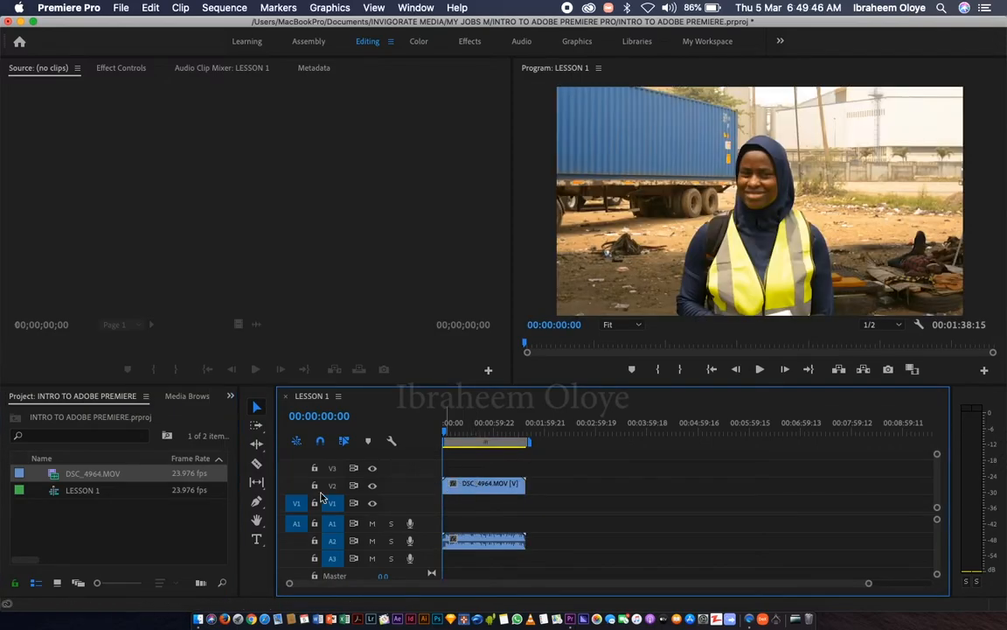
left_click(331, 540)
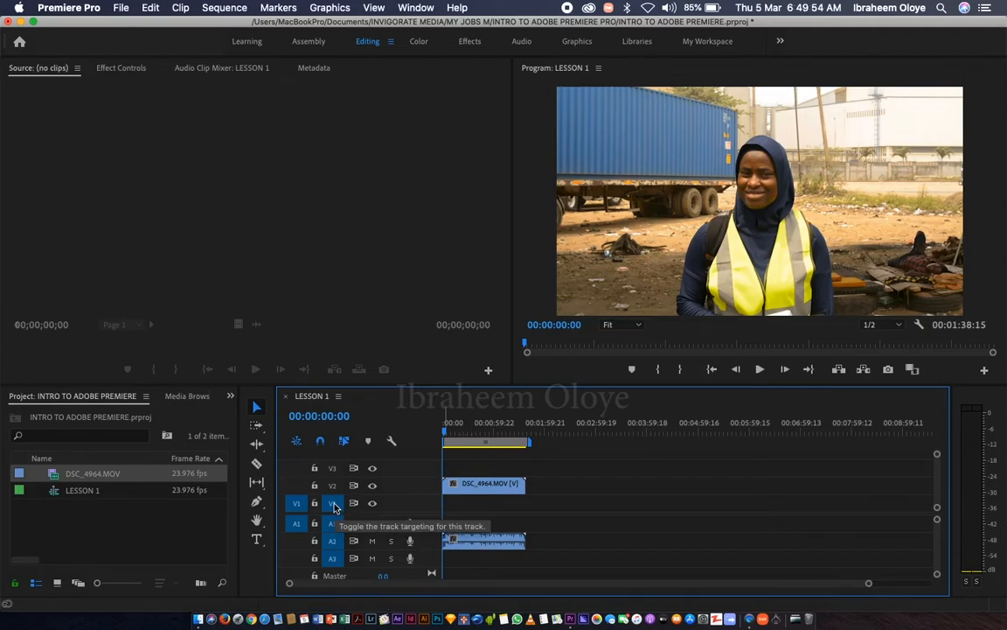
left_click_drag(940, 482, 940, 479)
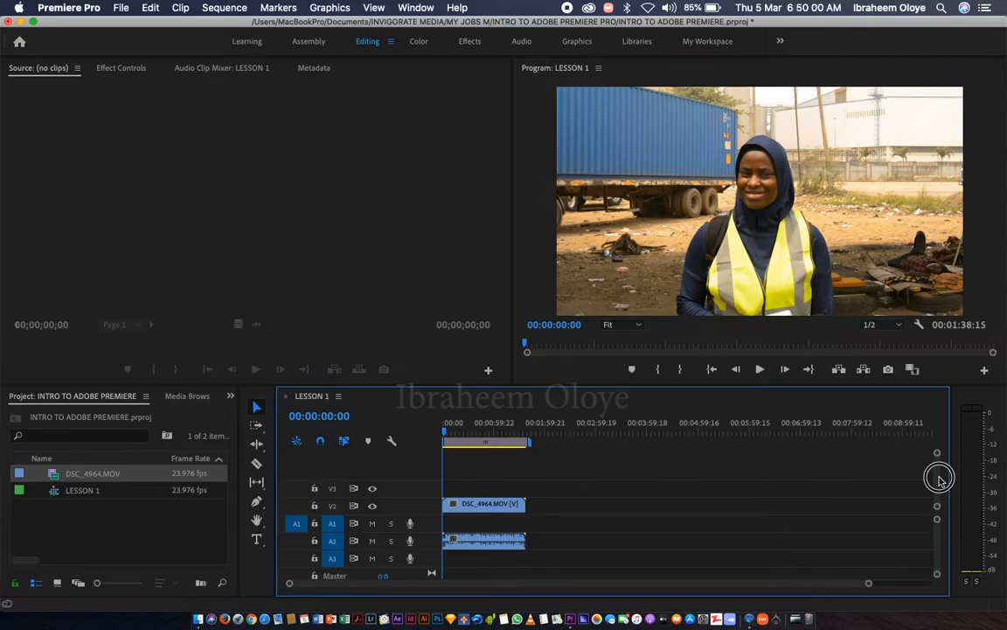
left_click_drag(940, 481, 940, 484)
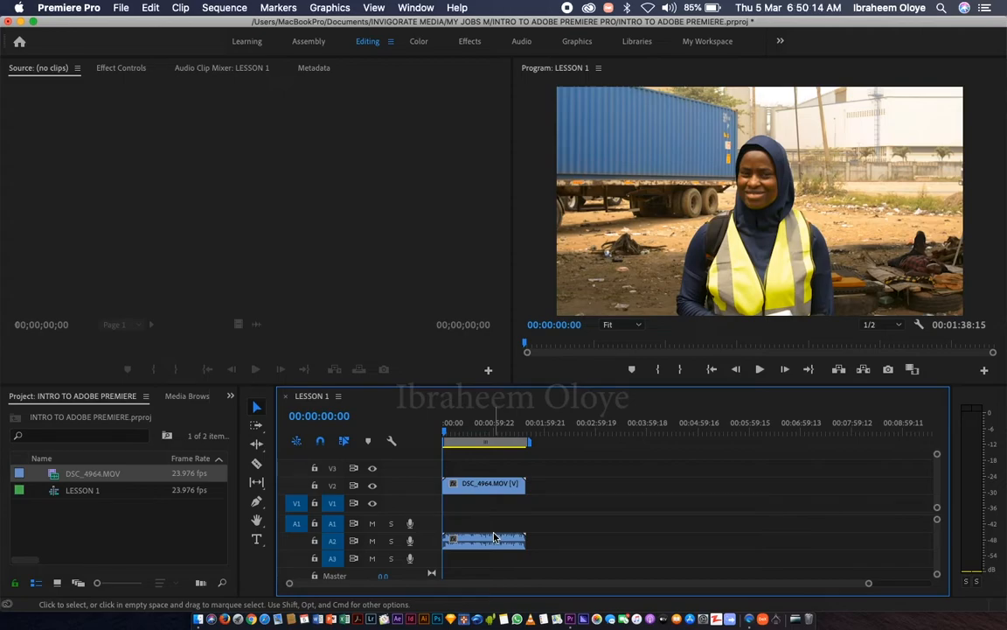
left_click_drag(425, 450, 476, 488)
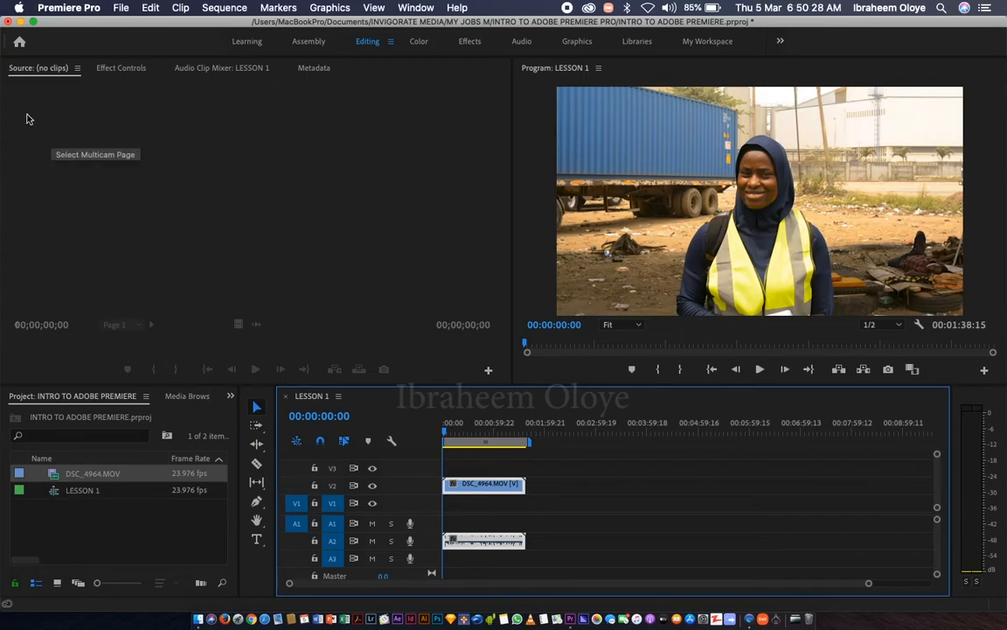
View the Effect Controls, Audio Clip Mixer and Metadata panels in turn, and return to the Source monitor.
left_click(33, 76)
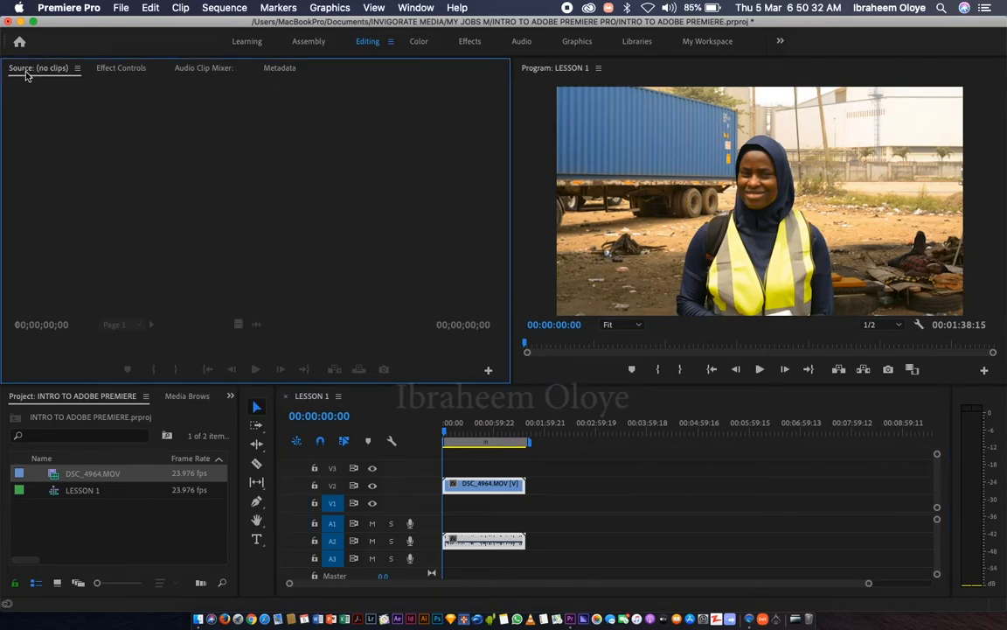
left_click(116, 69)
left_click(185, 74)
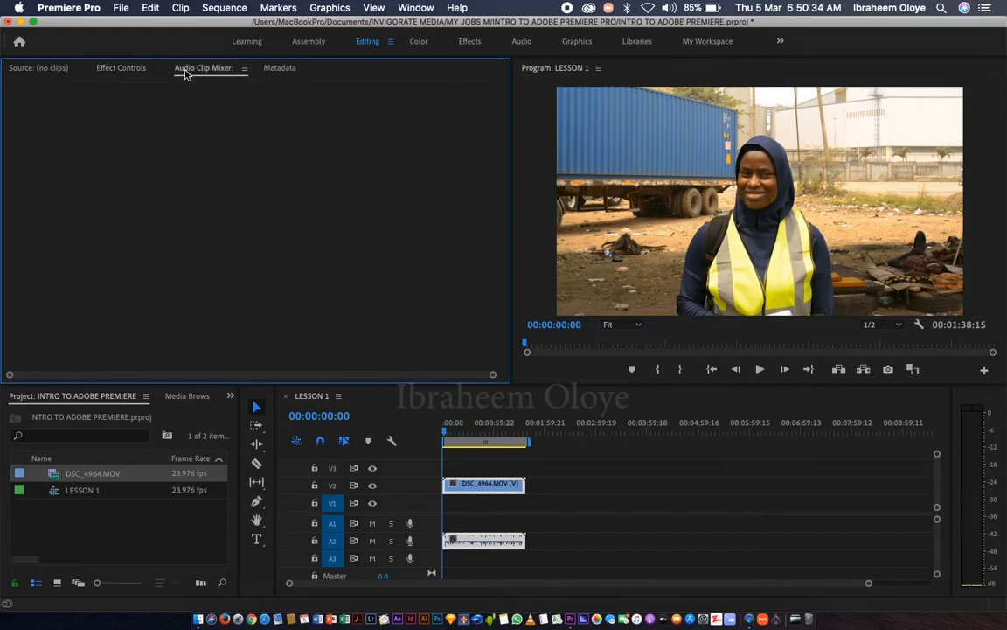
left_click(267, 69)
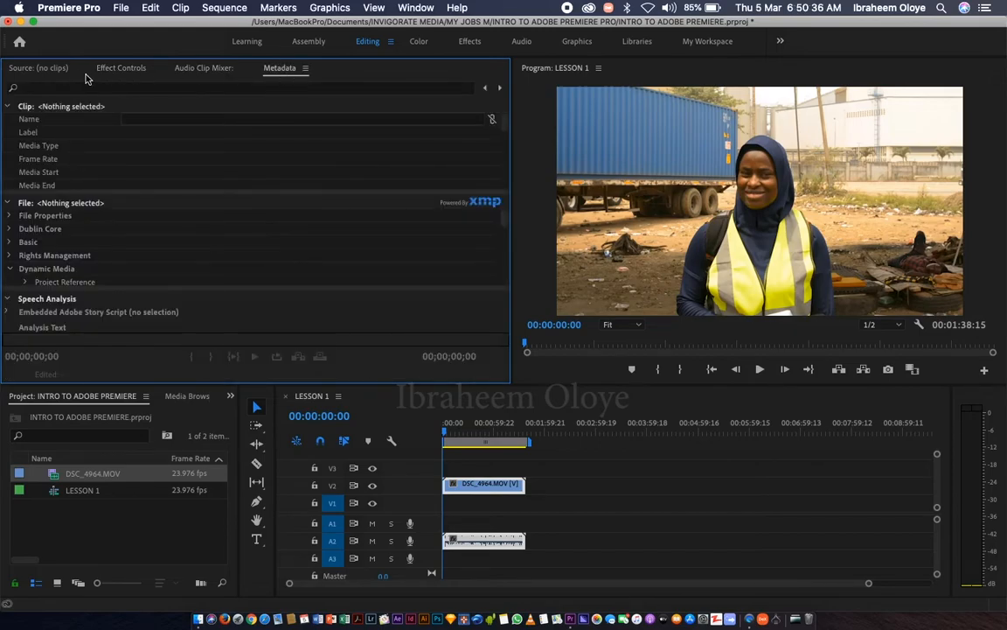
left_click(38, 70)
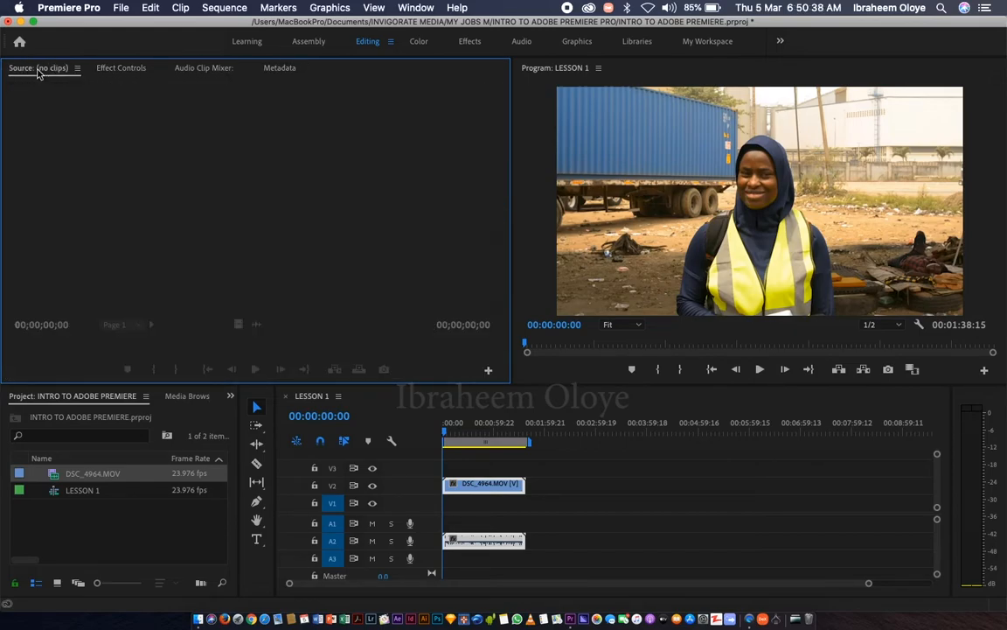
Load DSC_4964.MOV into the Source monitor and play it from the start to 00:00:06:00.
left_click(53, 475)
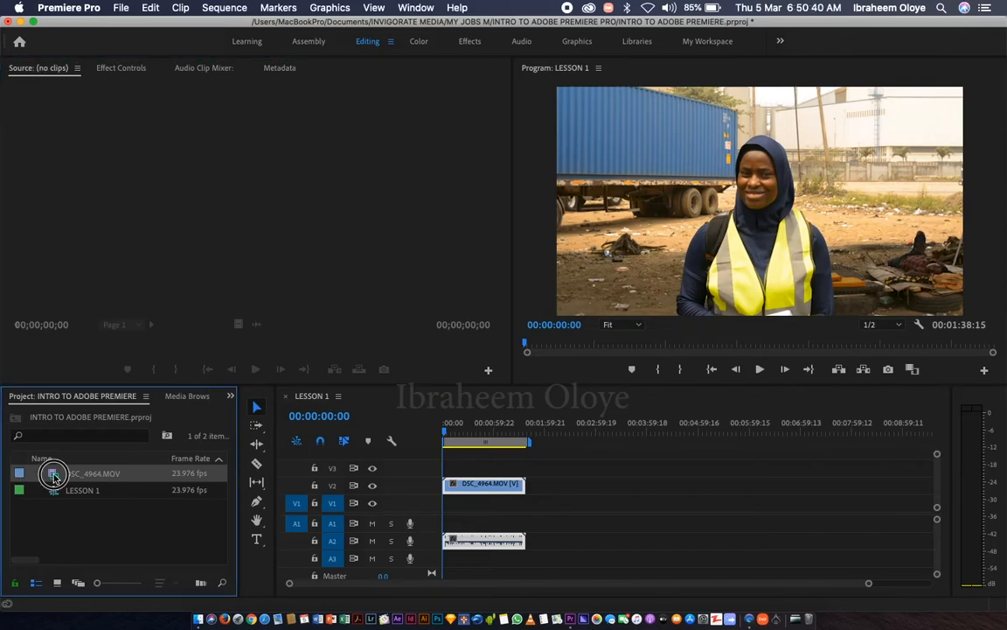
left_click_drag(52, 475, 204, 204)
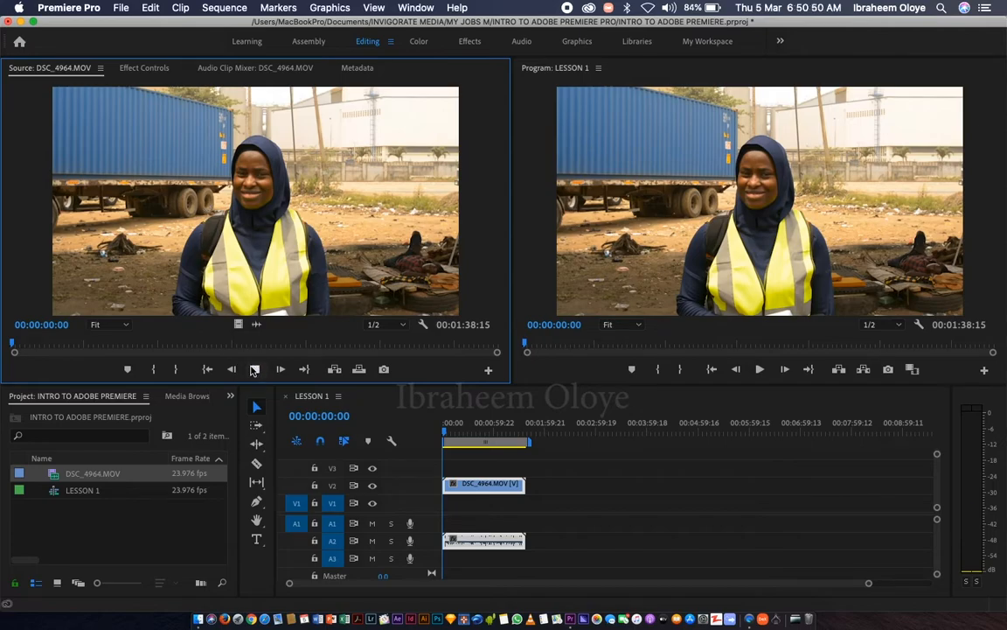
key("space")
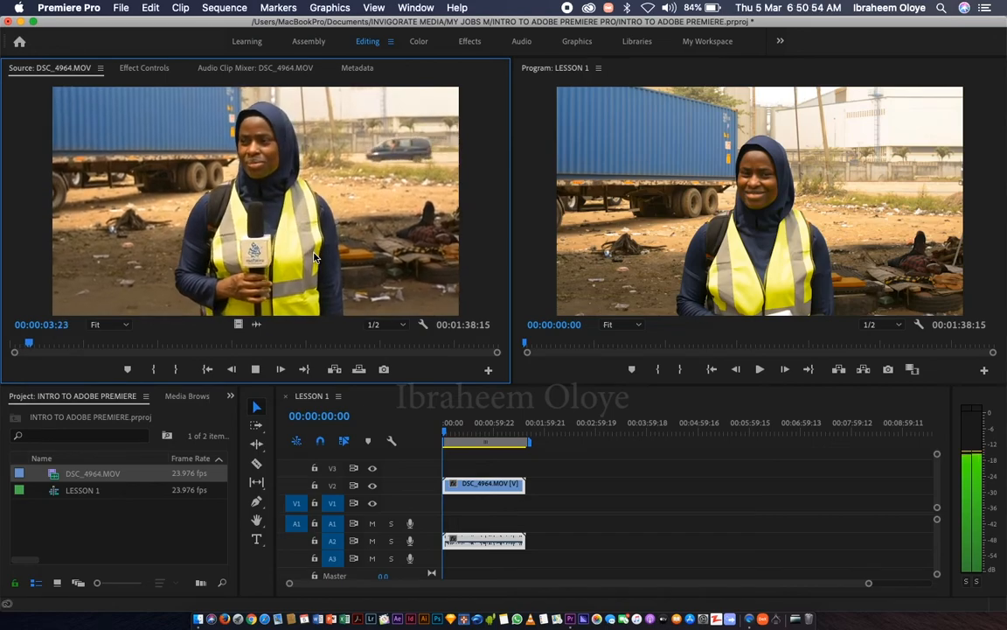
left_click(256, 369)
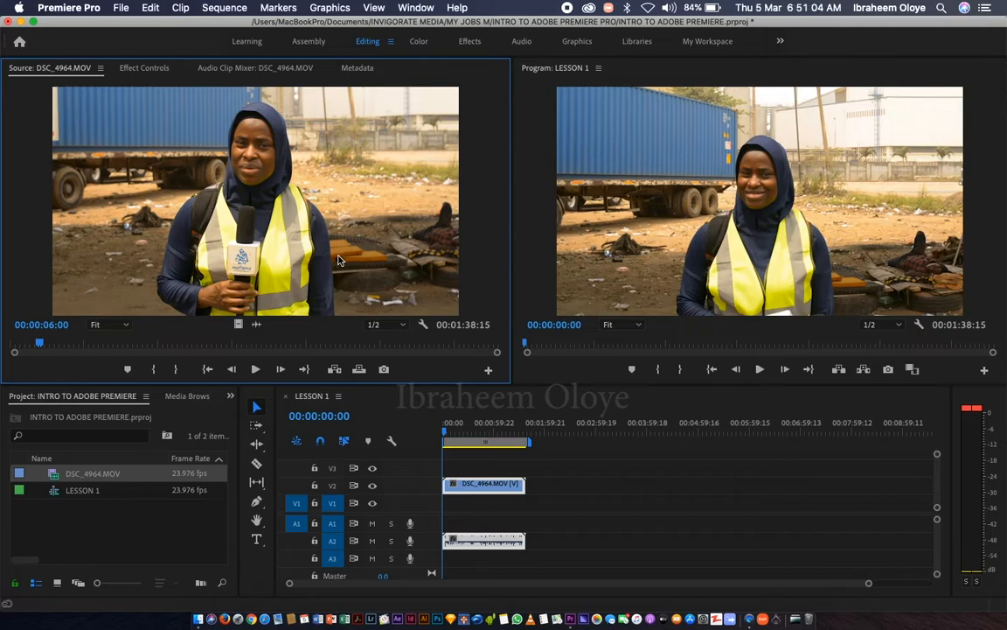
Play the LESSON 1 sequence in the Program monitor from its beginning to 00:00:06:00.
left_click(445, 432)
key("space")
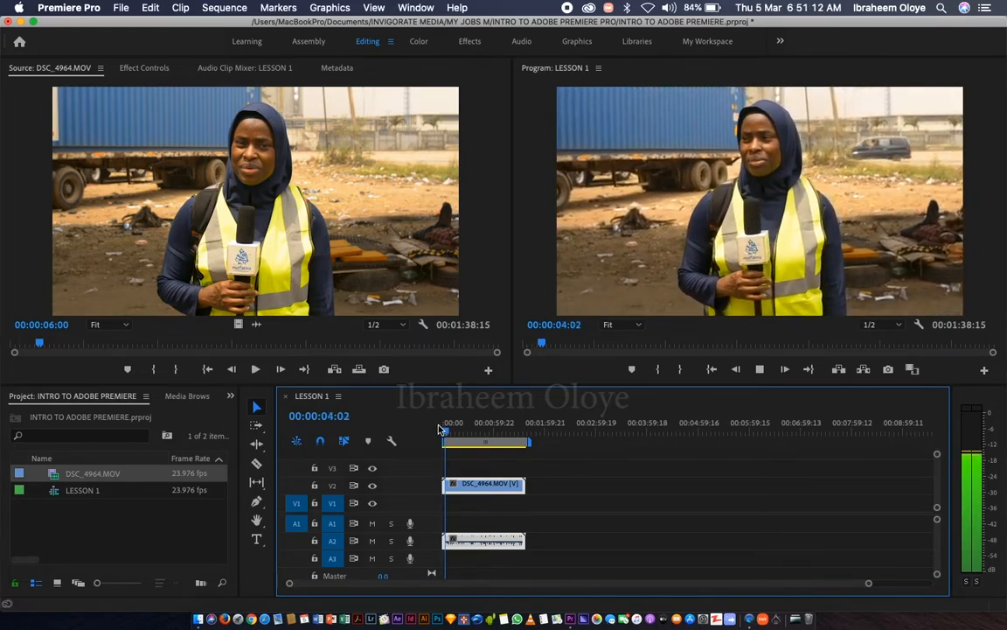
key("space")
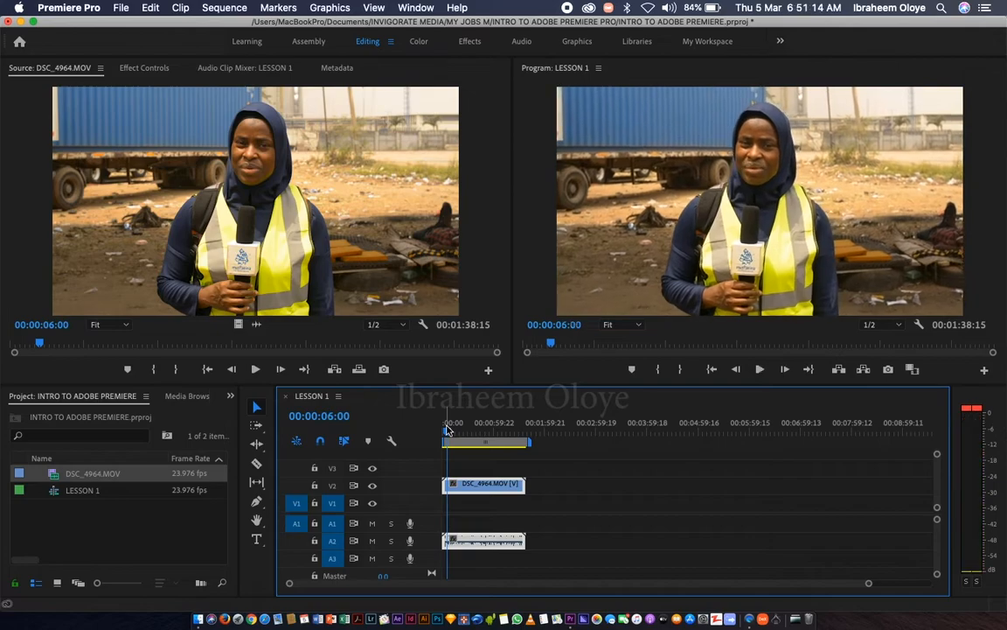
mouse_move(869, 583)
left_mouse_down()
mouse_move(705, 604)
mouse_move(679, 590)
left_mouse_up()
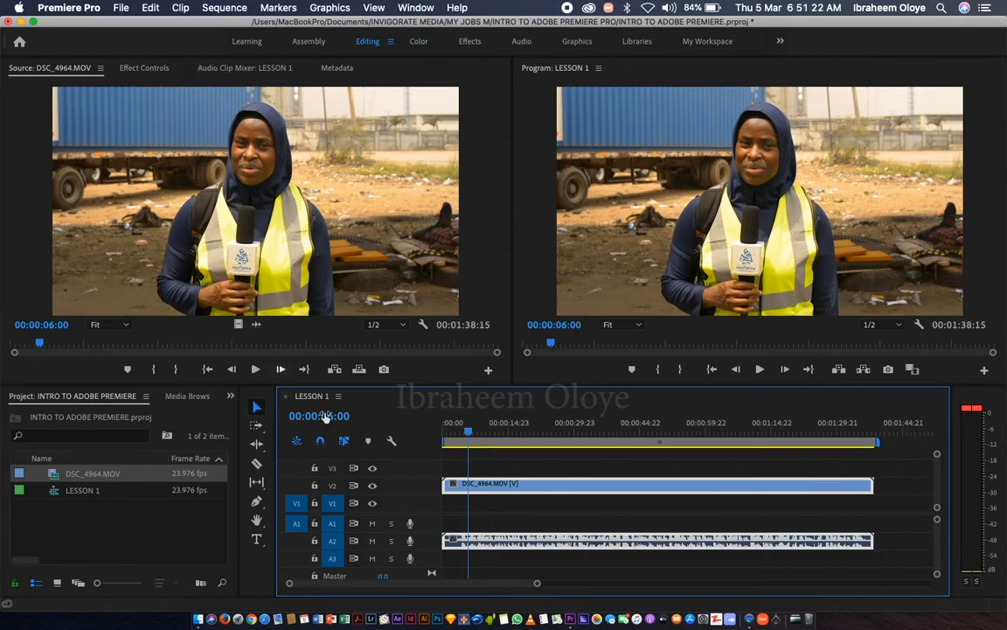
Delete the DSC_4964.MOV clip from the LESSON 1 timeline, and play the source clip from 00:00:03:06 to 00:00:05:03.
key("Delete")
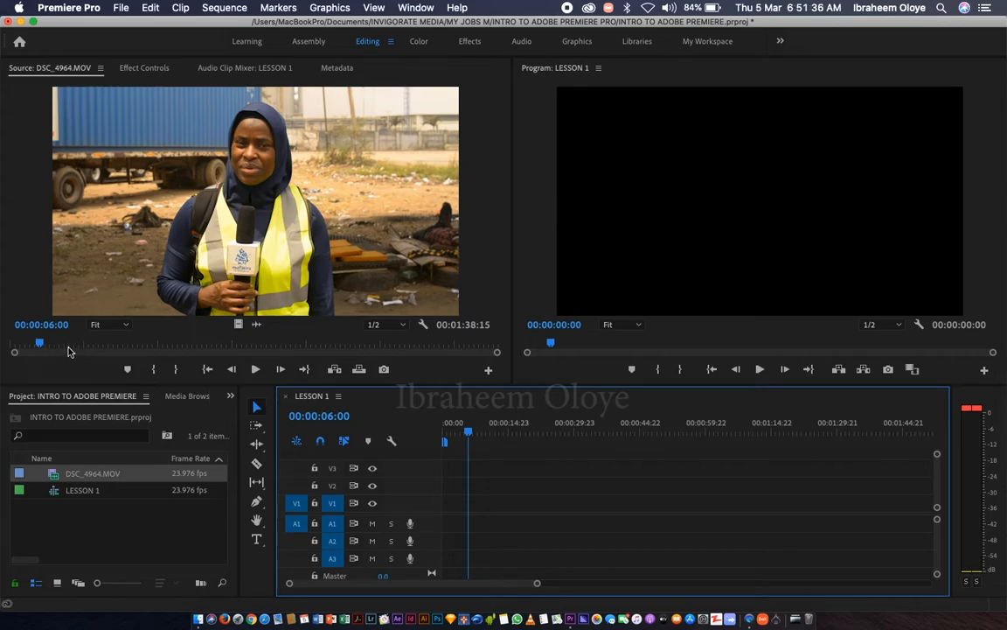
left_click(253, 369)
left_click_drag(46, 344, 25, 314)
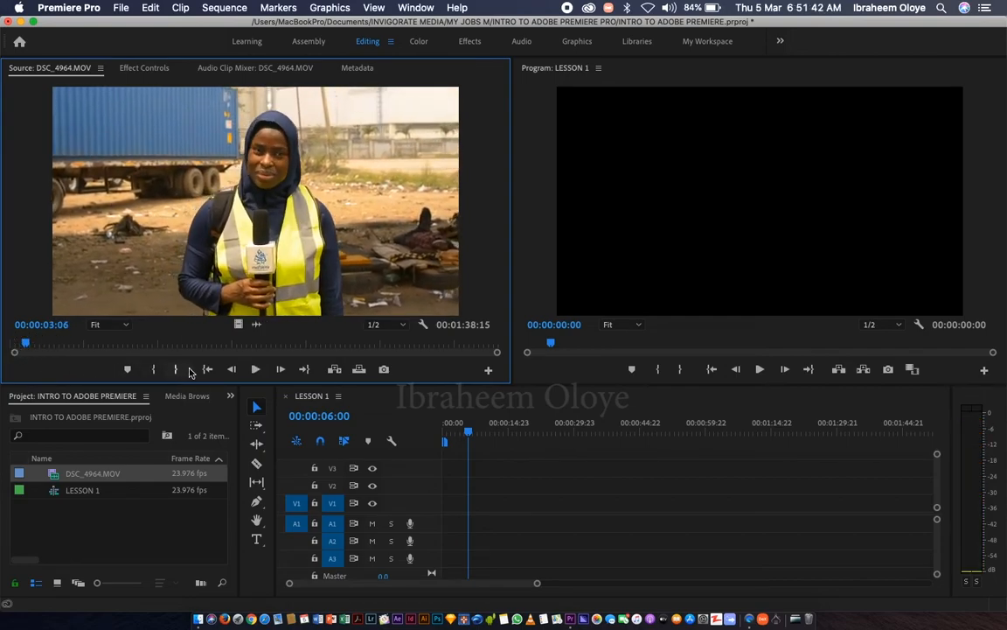
left_click(254, 369)
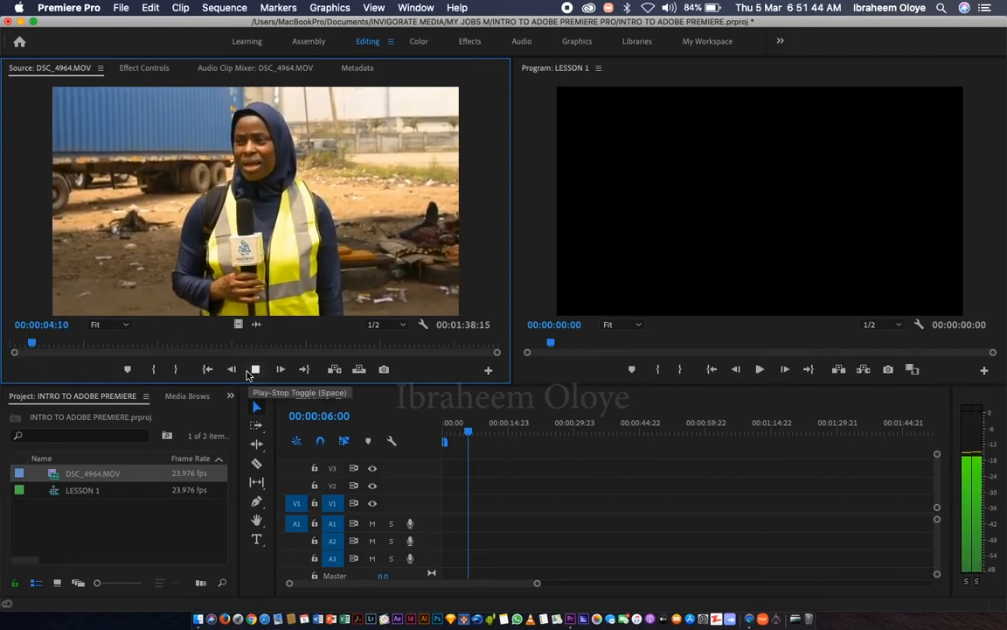
left_click(249, 371)
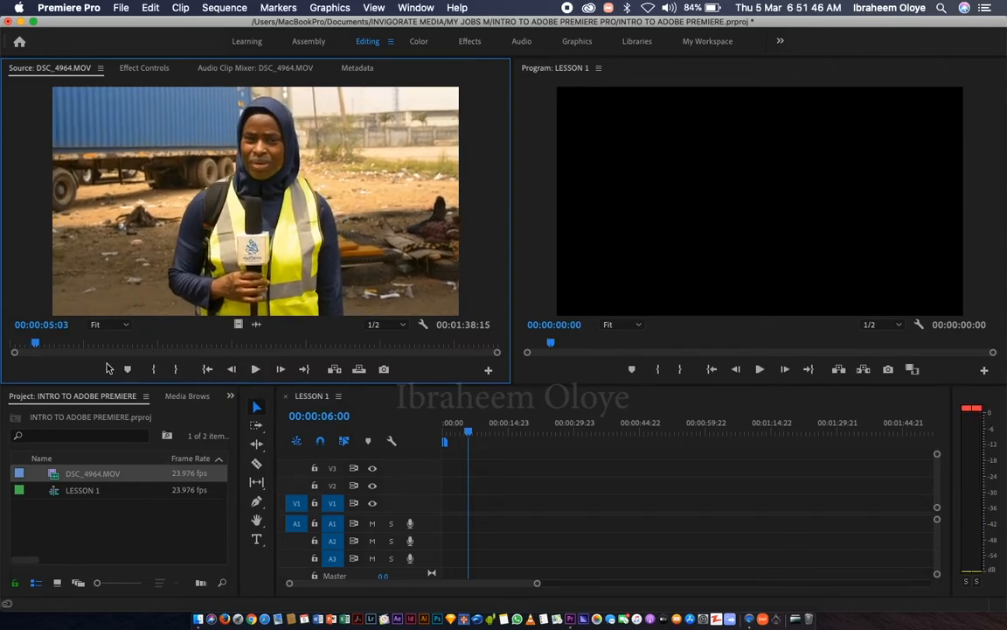
Mark the source clip's In point at 00:00:04:02 and Out point at 00:01:29:10, and shift the In point until the marked range lasts 00:01:21:13.
left_click_drag(35, 348, 31, 347)
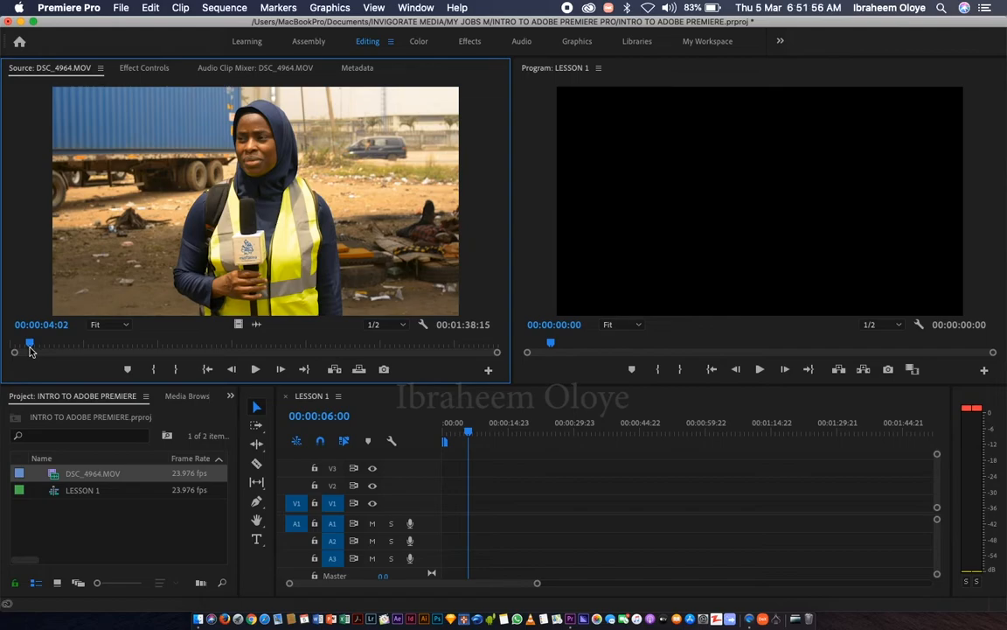
left_click(153, 369)
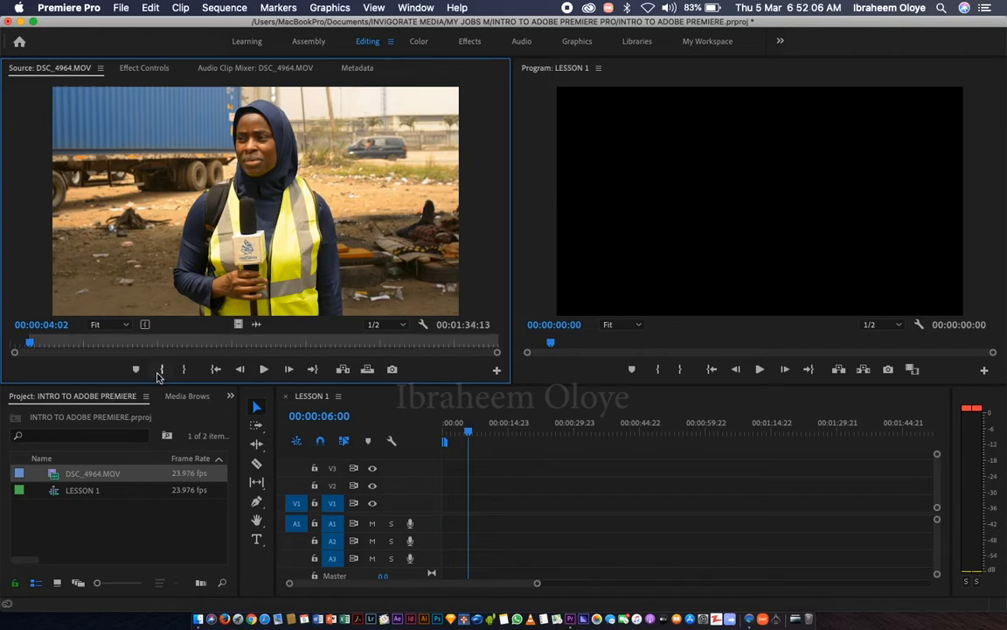
left_click_drag(29, 344, 453, 359)
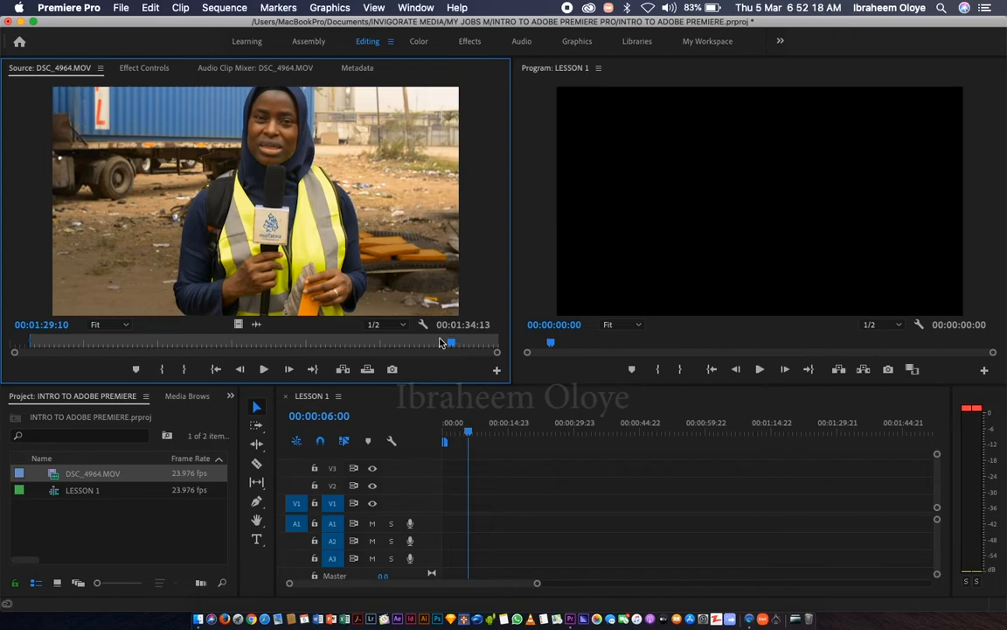
left_click(186, 375)
left_click_drag(27, 344, 43, 342)
mouse_move(55, 341)
left_mouse_down()
mouse_move(132, 341)
mouse_move(67, 344)
mouse_move(48, 357)
left_mouse_up()
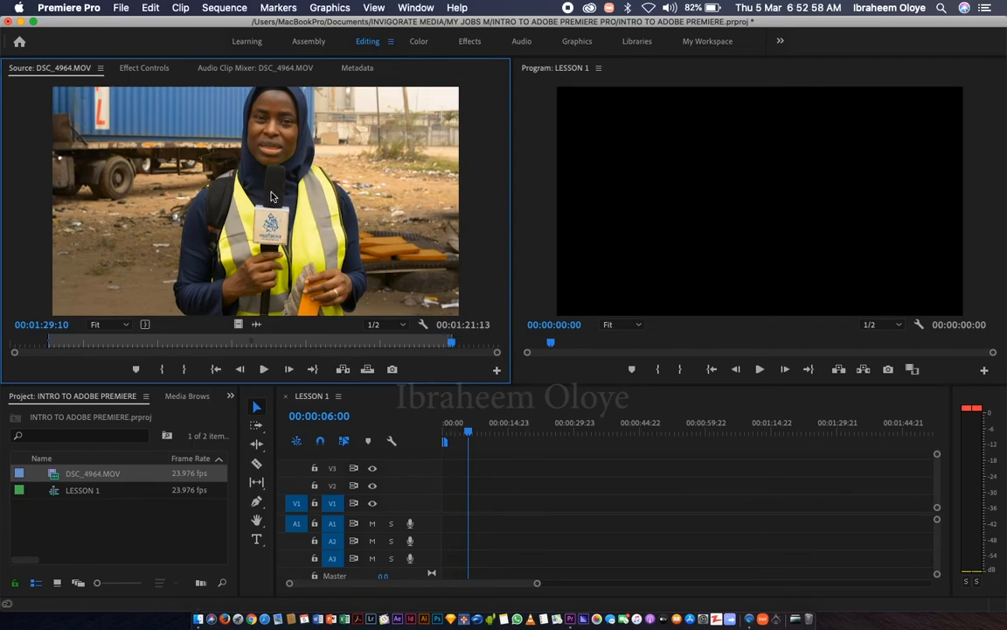
Place the marked source range at the start of the LESSON 1 timeline on V2 and A2, and move the playhead to 00:00:18:23.
left_click_drag(248, 186, 443, 485)
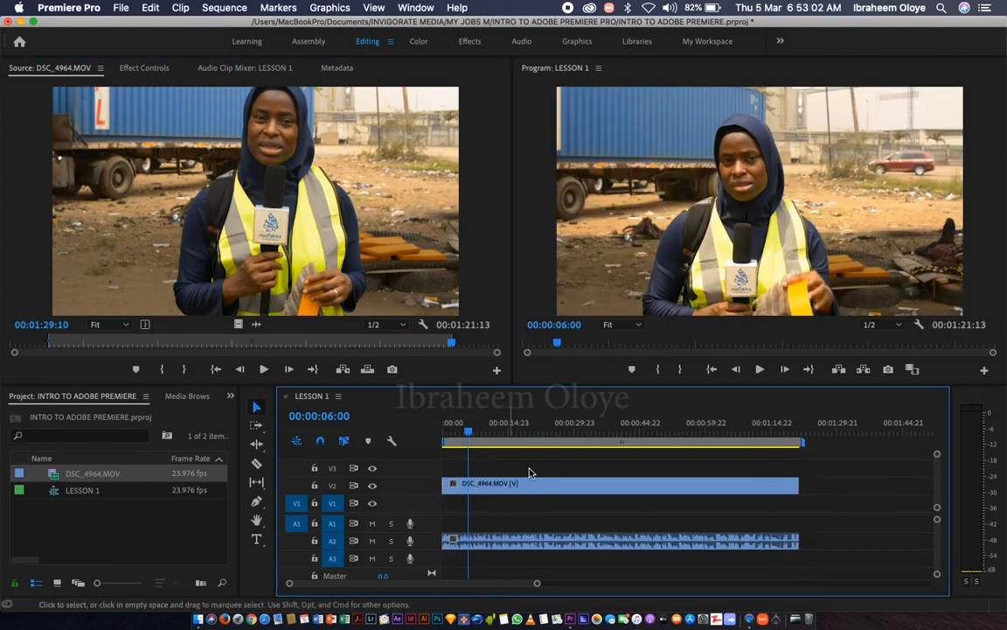
left_click_drag(469, 430, 525, 432)
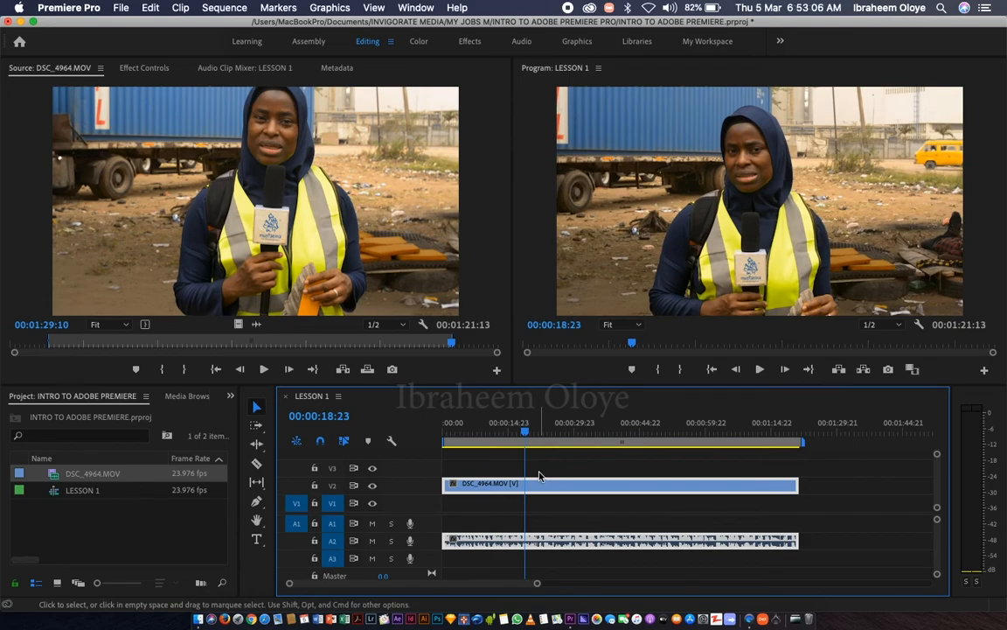